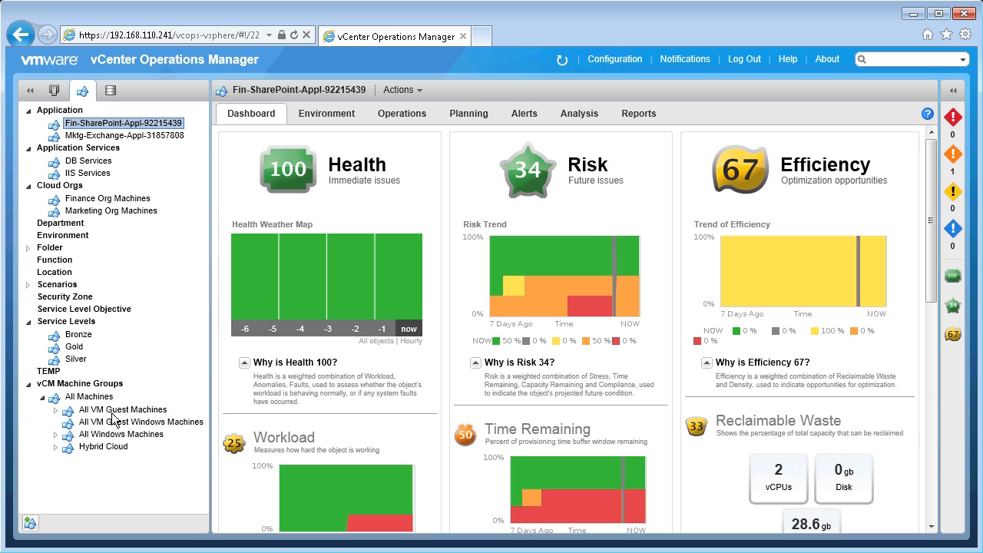
Step: Examine the Folder groups and the SharePoint application's dashboard, including the virtual machines in its health weather map
click(28, 248)
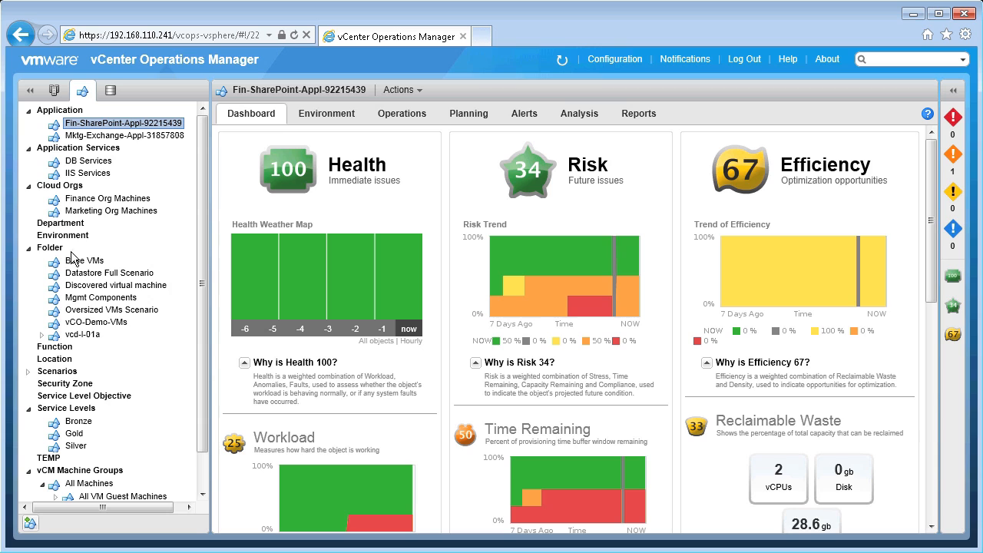
click(28, 248)
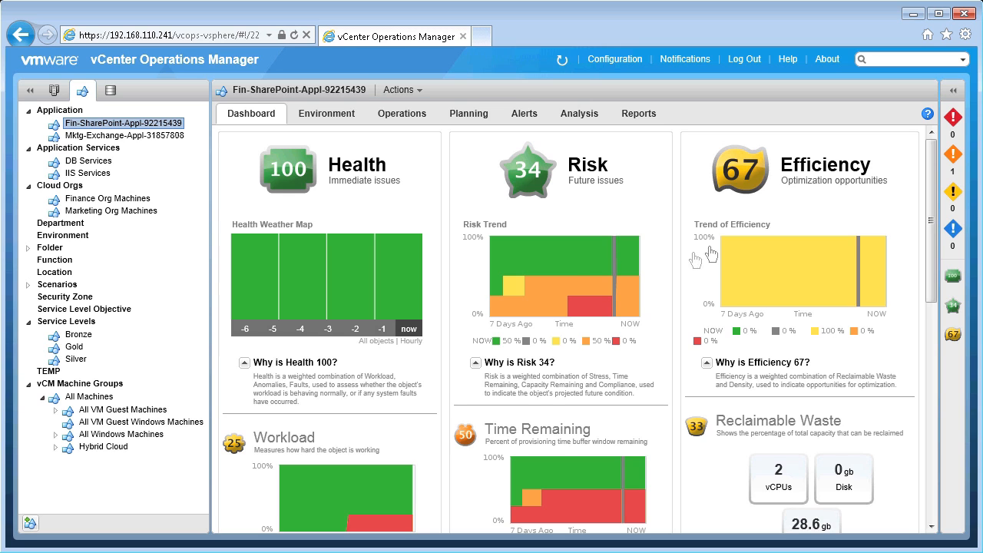
mouse_move(257, 318)
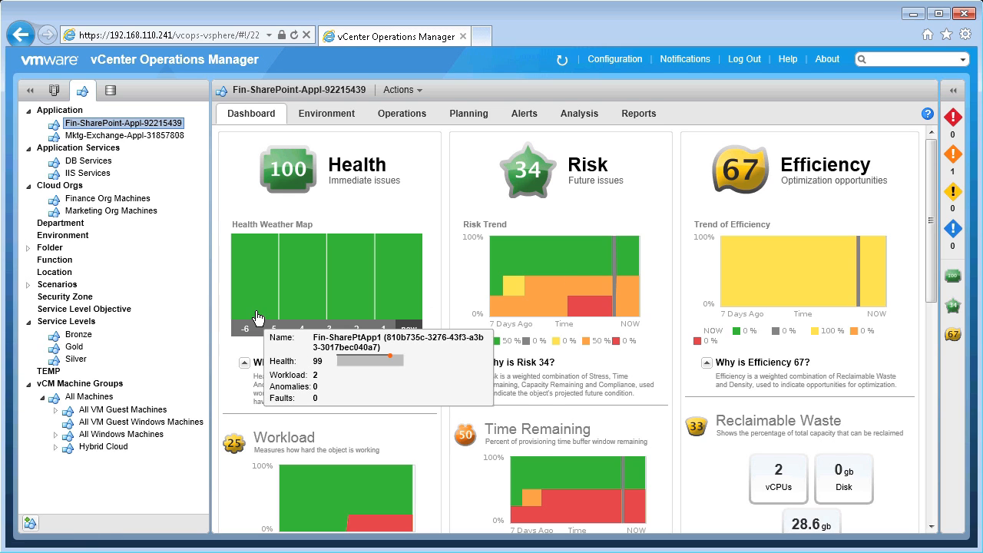
mouse_move(298, 318)
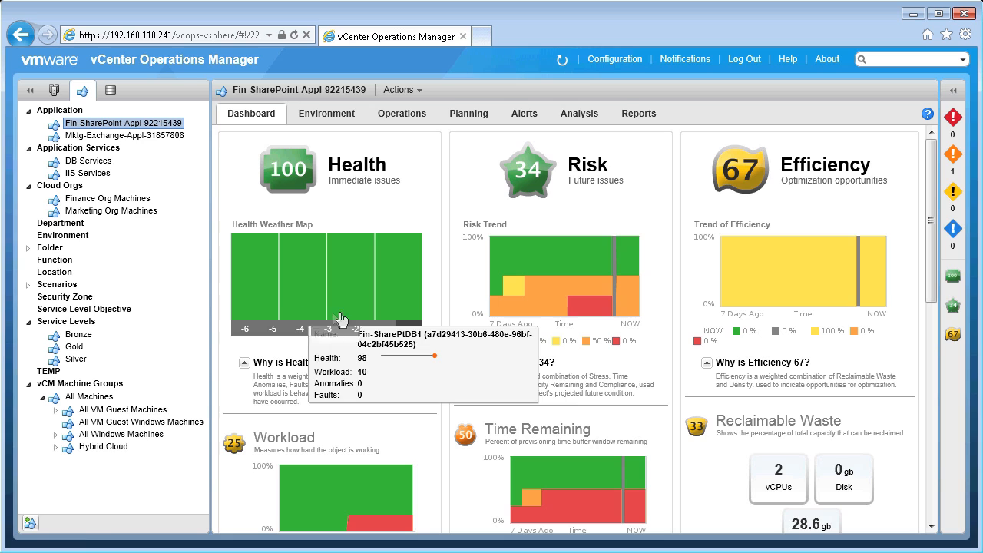
mouse_move(393, 318)
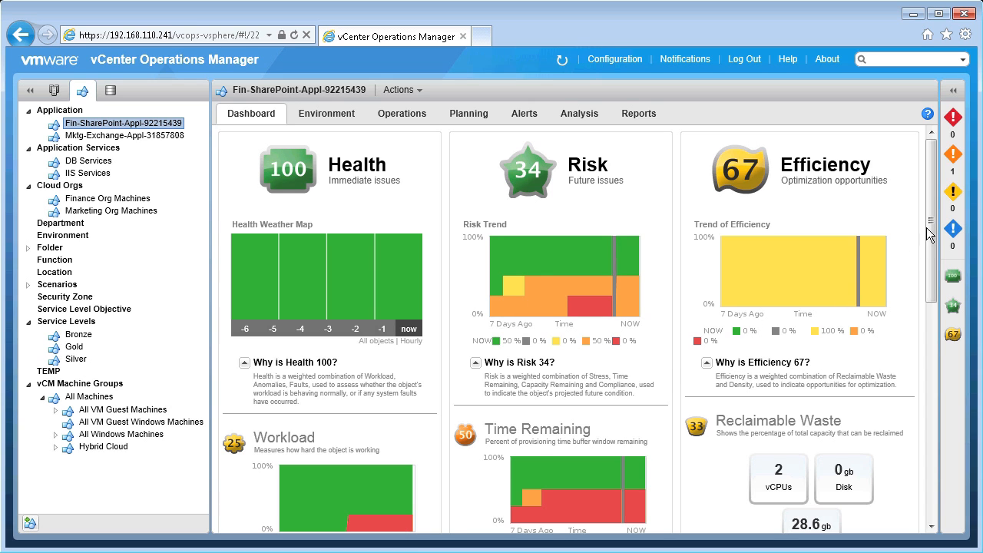
drag(931, 234, 944, 332)
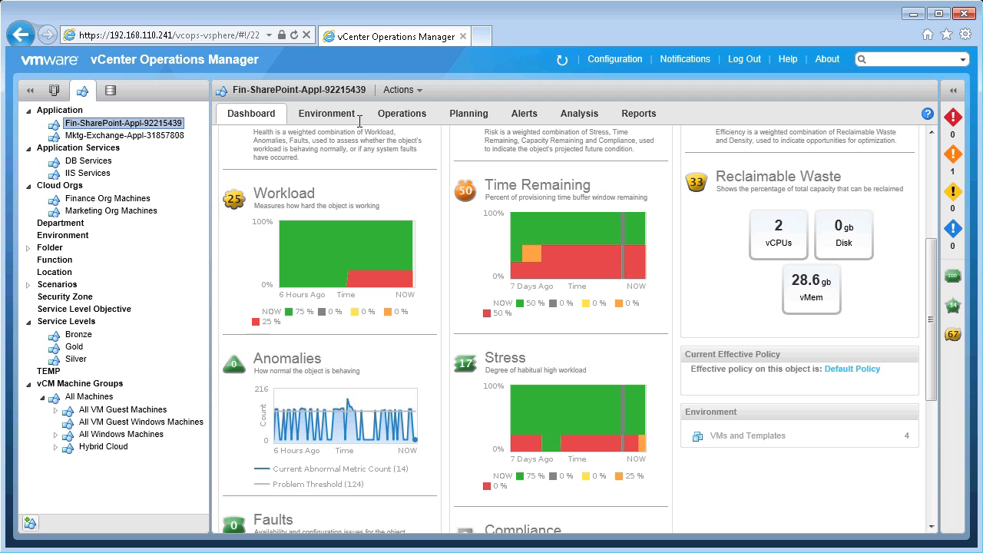
Step: Examine the SharePoint application's environment through the health overview of related objects, the member list and the relationships diagram
click(335, 115)
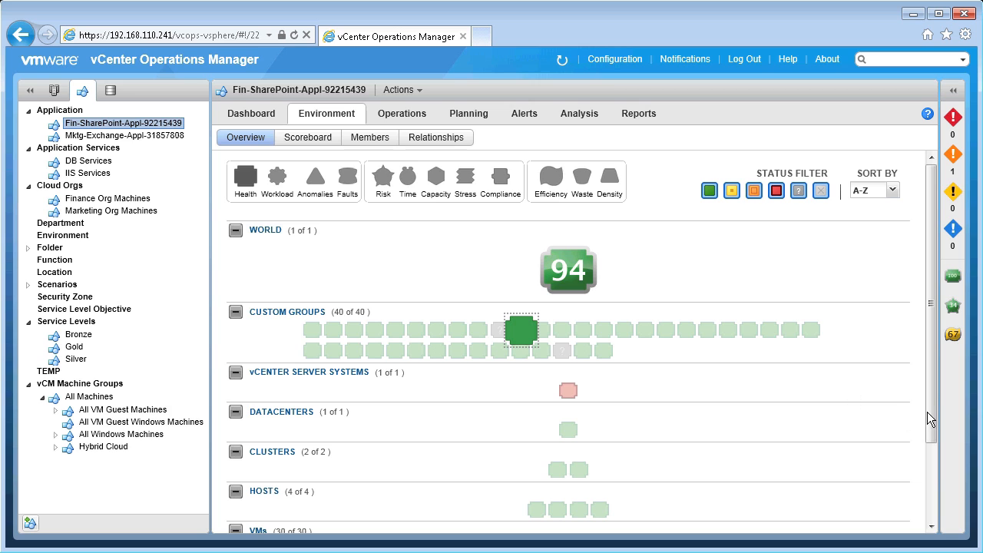
drag(926, 412, 942, 498)
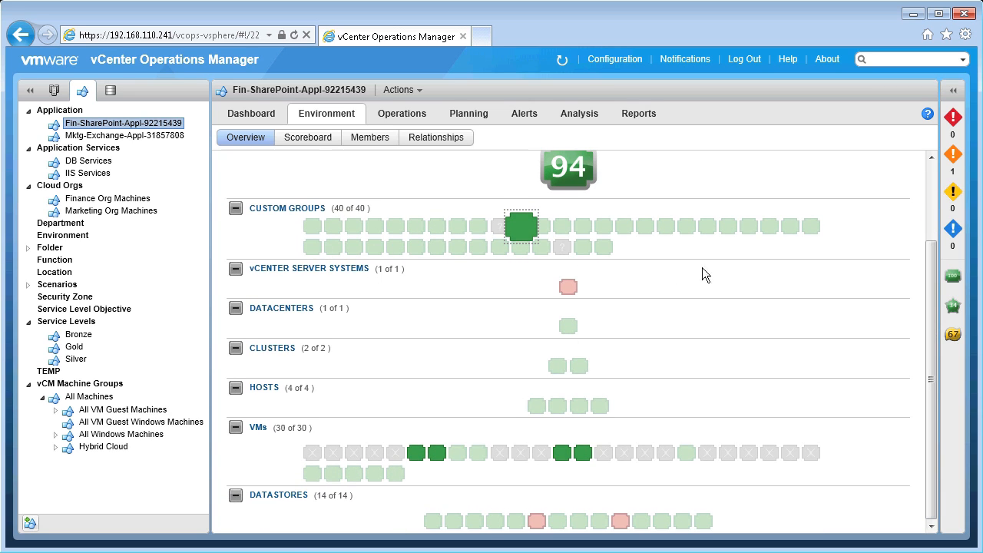
mouse_move(519, 244)
mouse_move(417, 463)
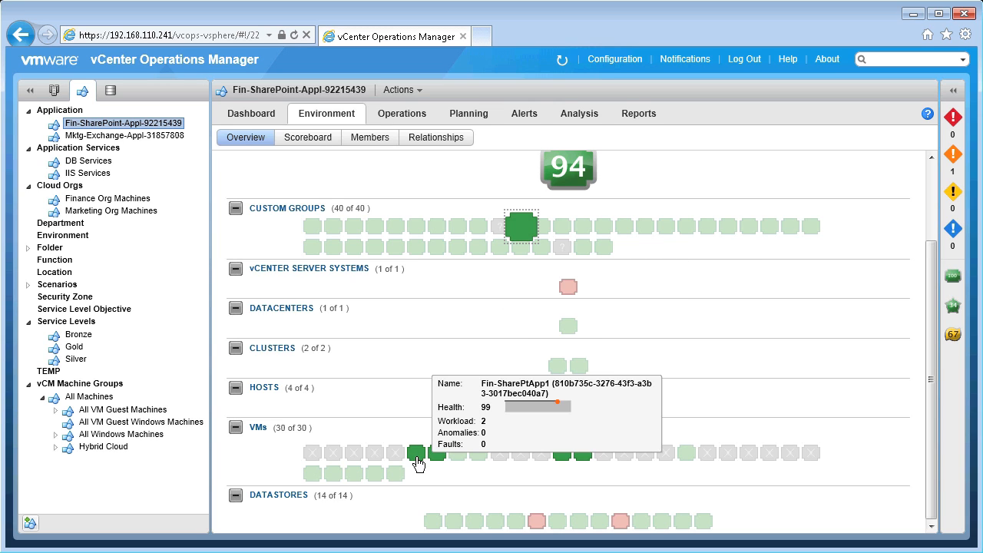
mouse_move(567, 463)
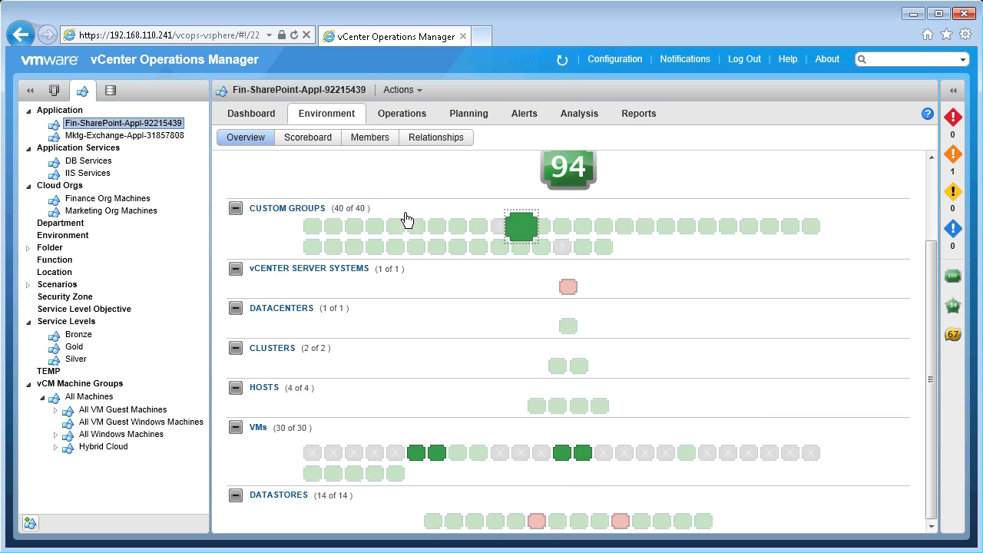
click(369, 138)
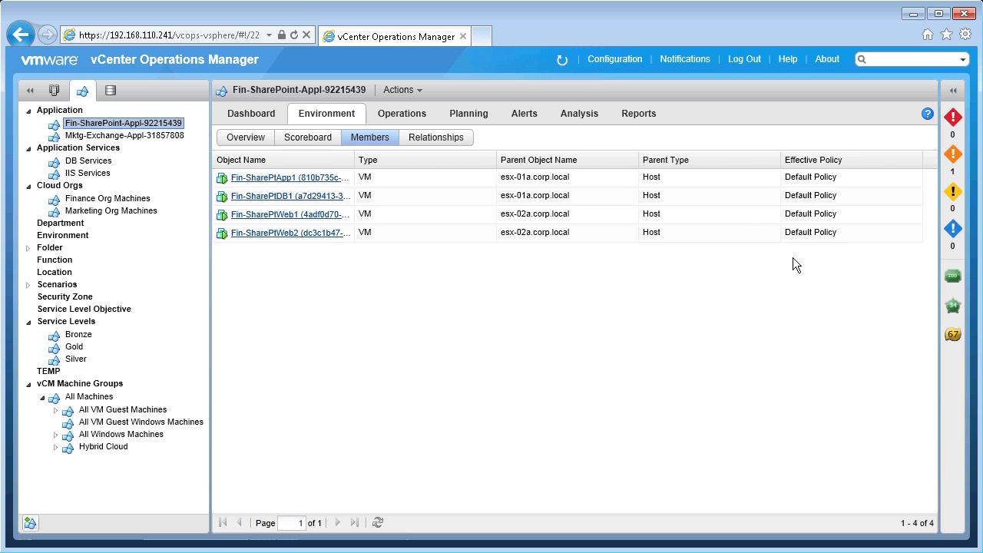
click(458, 146)
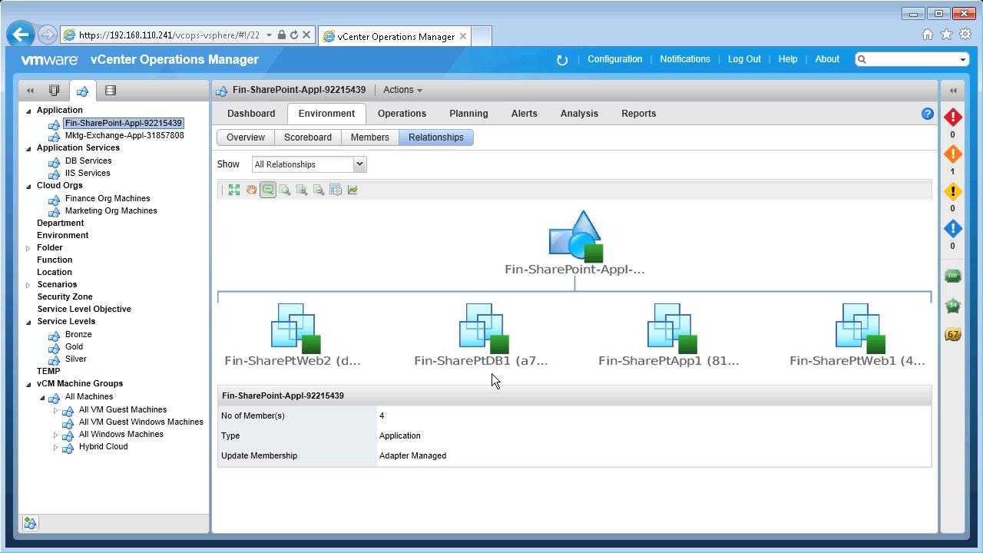
Step: Review the SharePoint application's operations details and events, and view its planning risk details
click(413, 121)
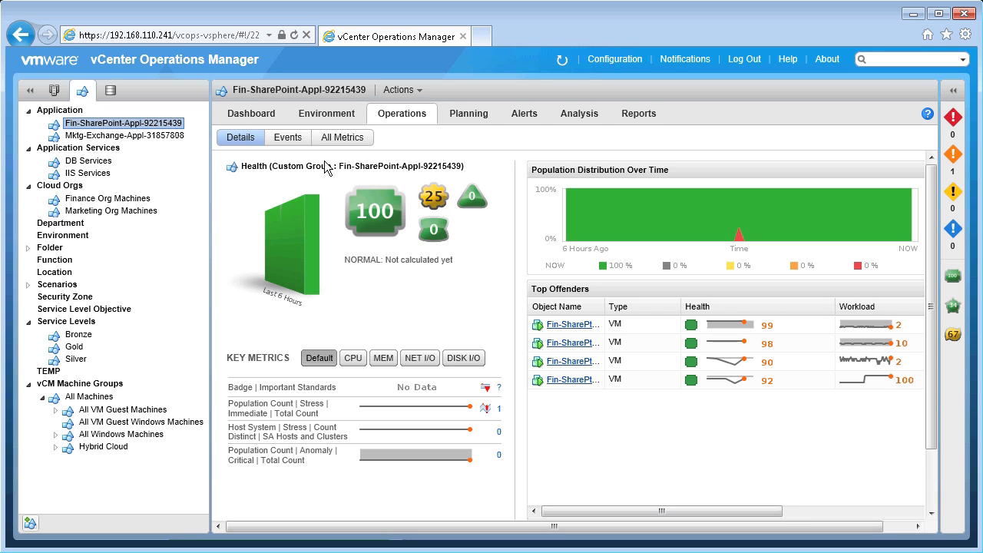
click(294, 145)
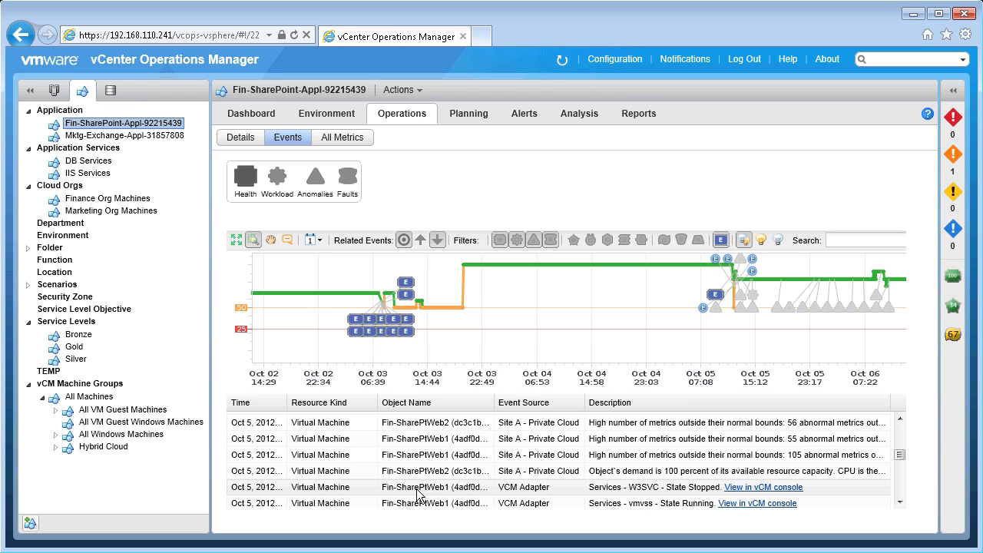
click(468, 117)
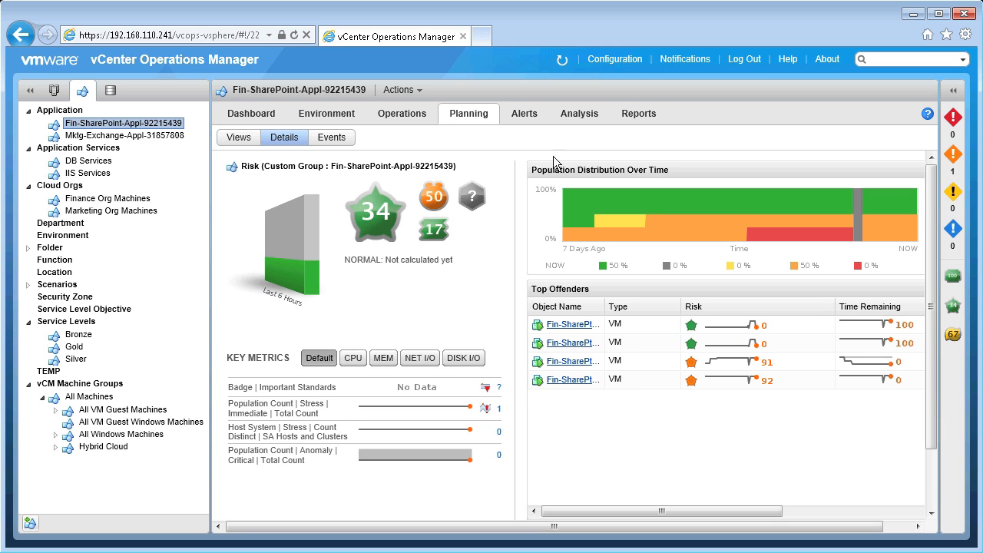
Step: View the application's alerts and inspect the root cause of the stress alert on Fin-SharePtWeb2
click(525, 116)
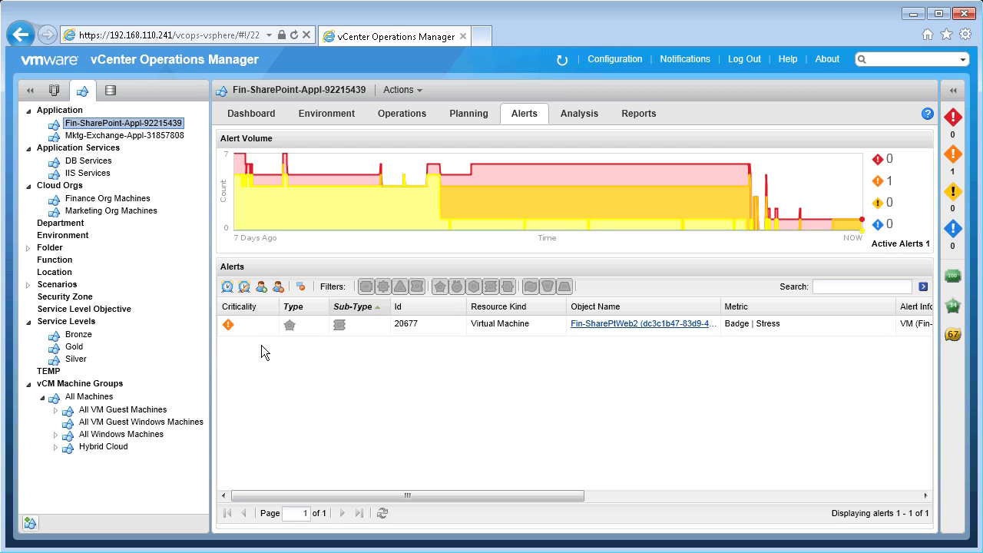
double_click(312, 328)
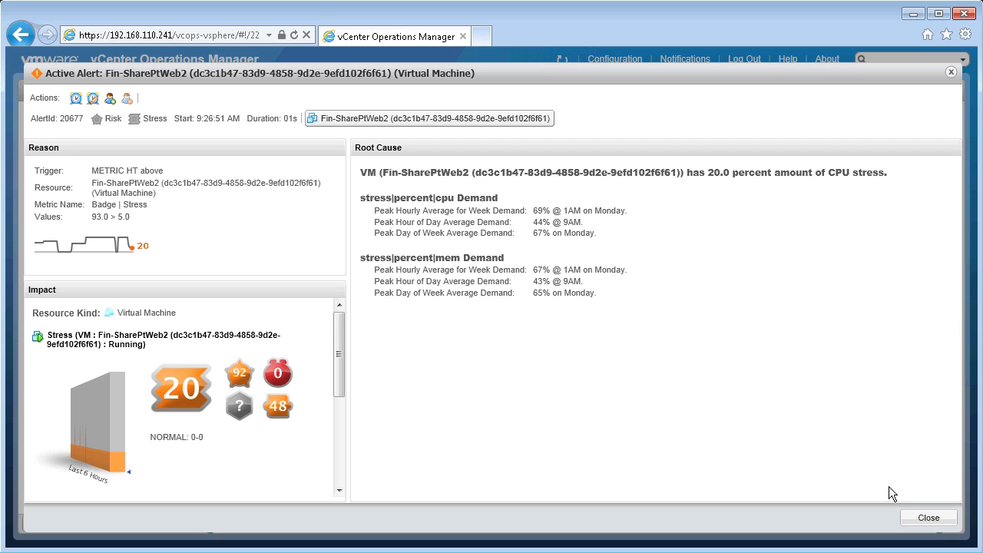
click(933, 520)
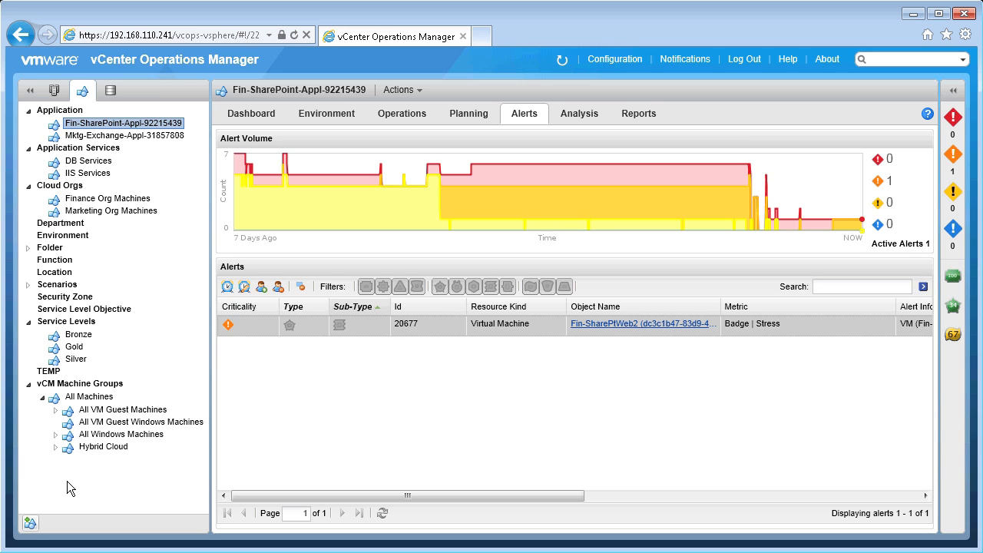
Step: Create a new group type named "Tier-1 Apps" in the configuration settings
click(623, 60)
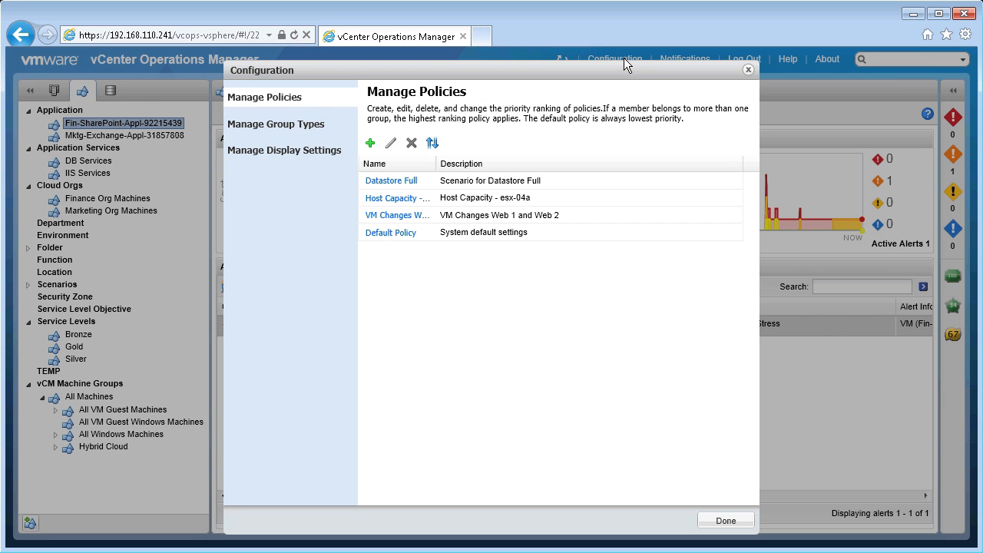
click(281, 129)
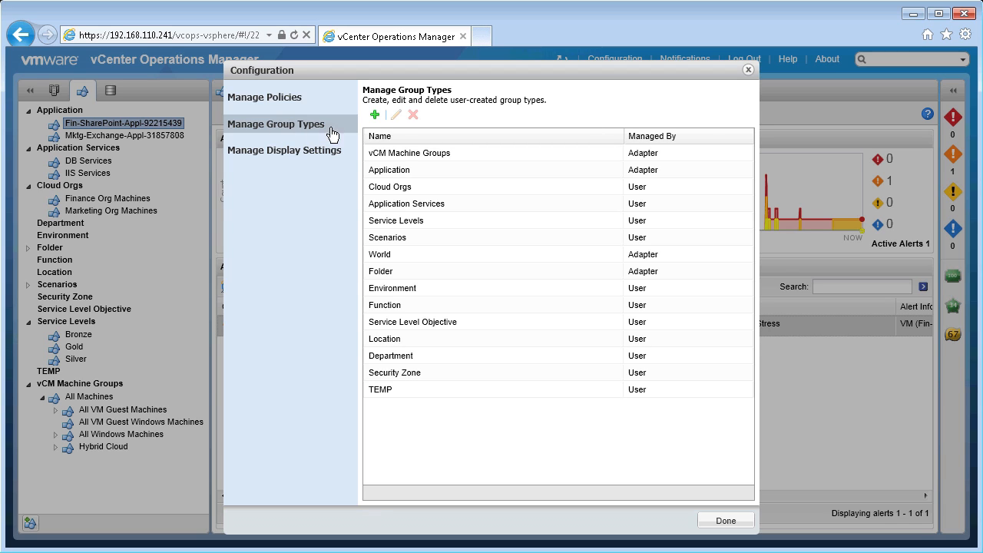
click(375, 115)
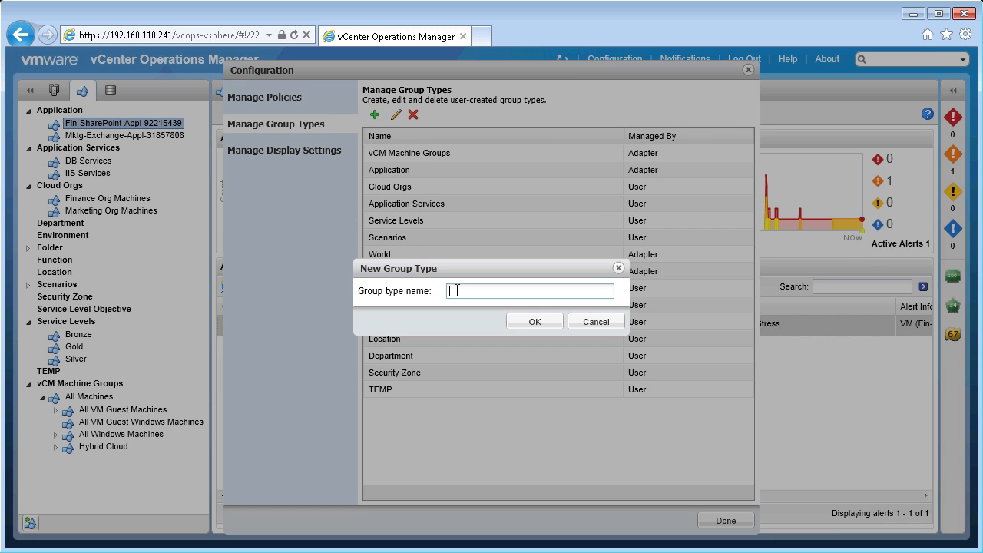
text(Tier-1 Apps)
click(535, 321)
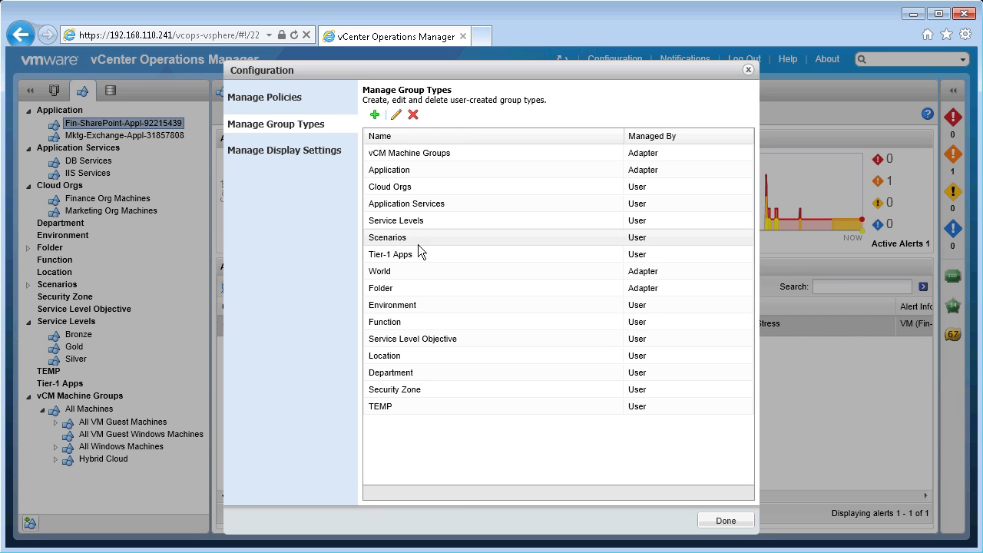
click(425, 252)
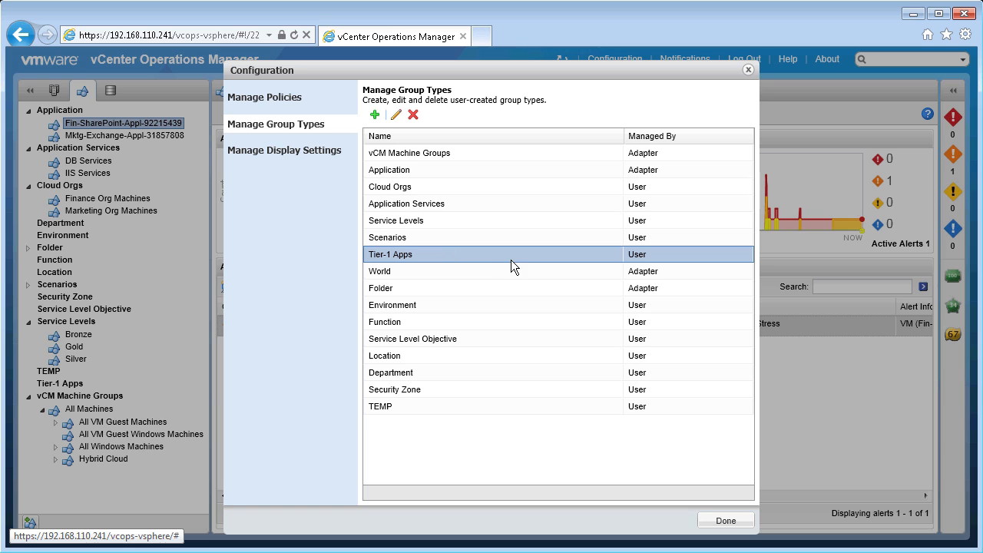
click(725, 522)
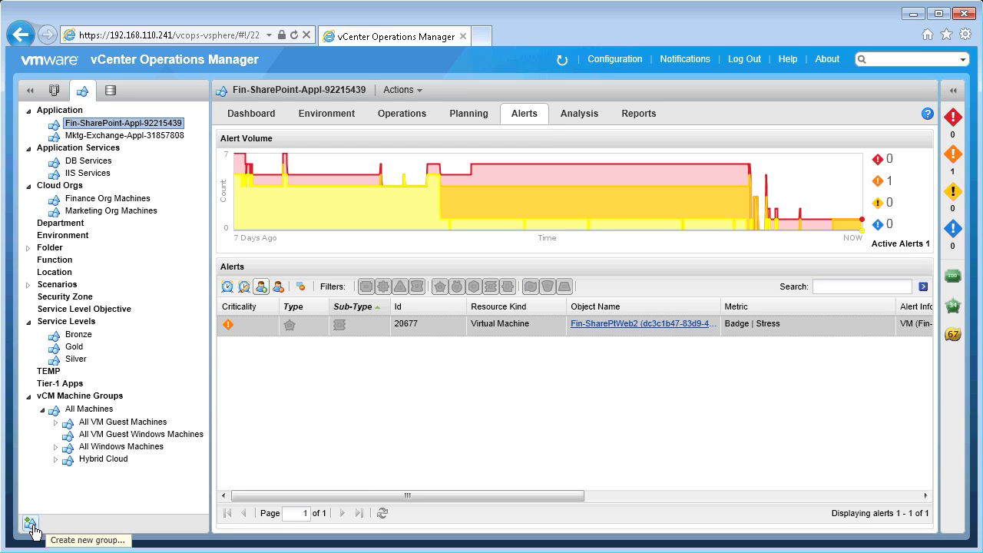
Step: Start a new group and name it "Tier-1 Apps Group"
click(418, 91)
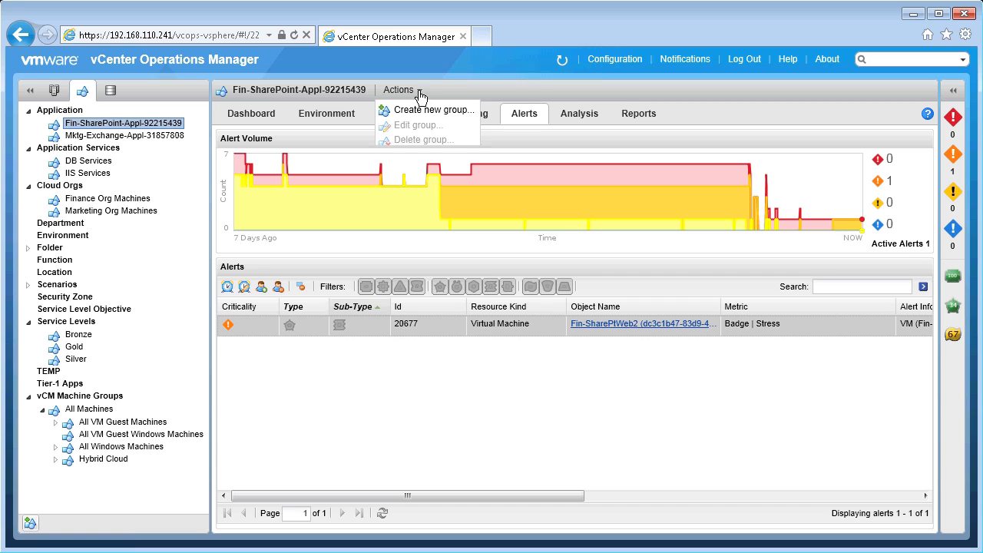
click(407, 111)
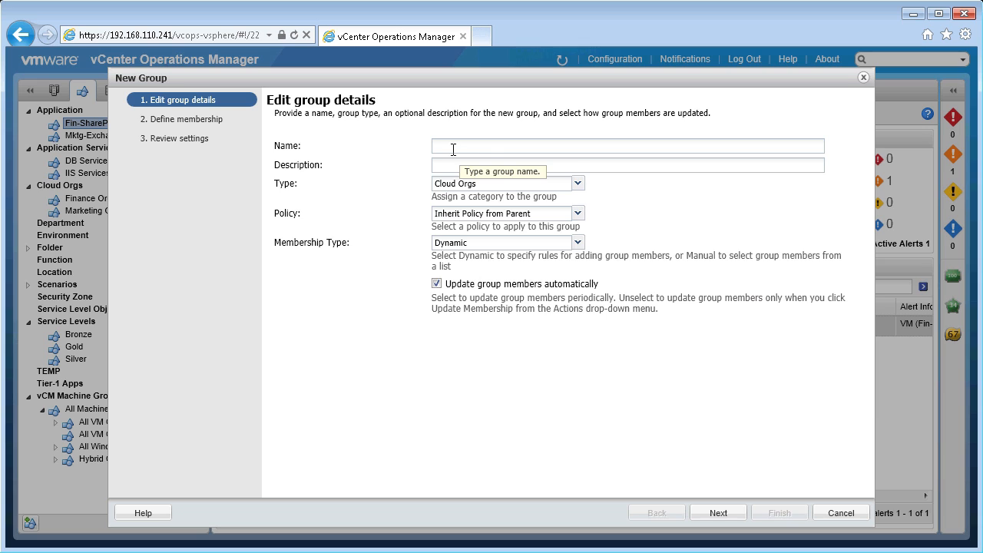
click(480, 146)
text(Tier-1 Apps group)
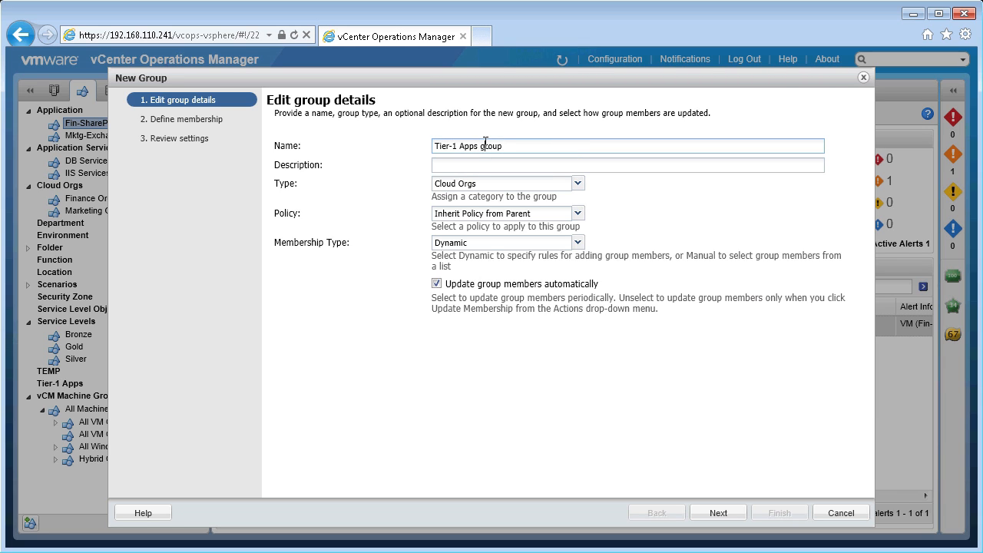
key(BackSpace)
key(BackSpace)
key(BackSpace)
key(BackSpace)
key(BackSpace)
text(Group)
Step: Enter "Tier-1 Apps Group" as the new group's description
click(477, 166)
text(Ti)
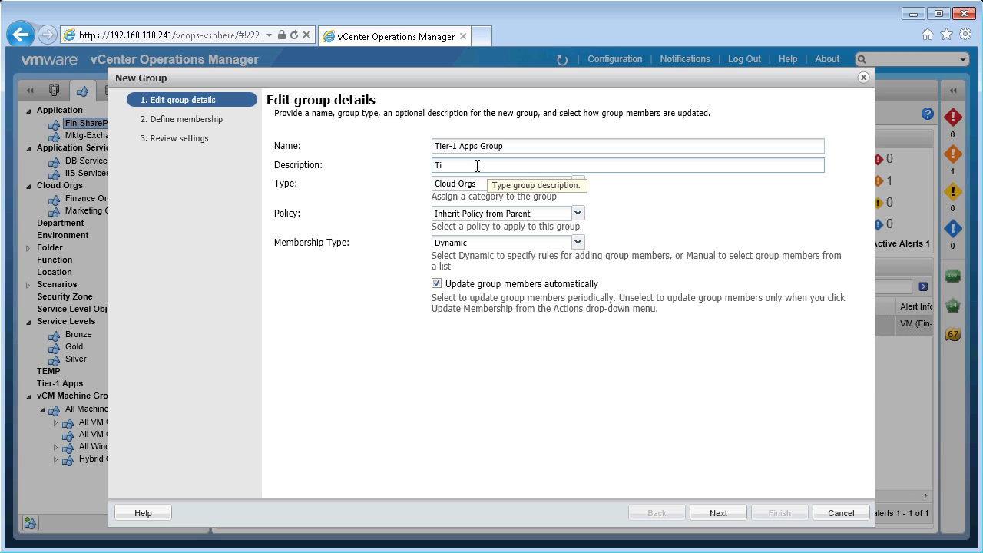
text(er-1 Apps Grroup)
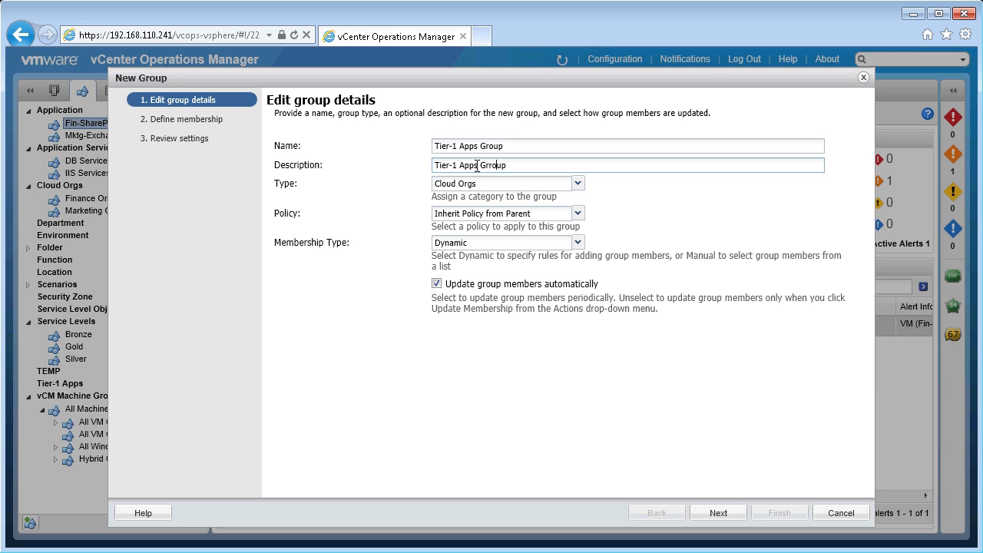
key(BackSpace)
Step: Assign the Tier-1 Apps type to the new group and choose Dynamic as its membership type
click(578, 185)
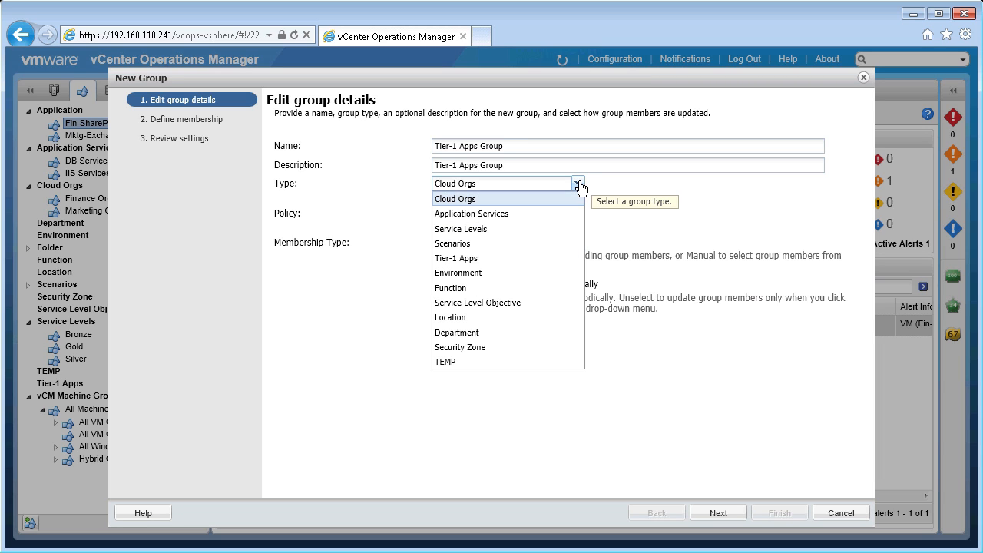
click(464, 258)
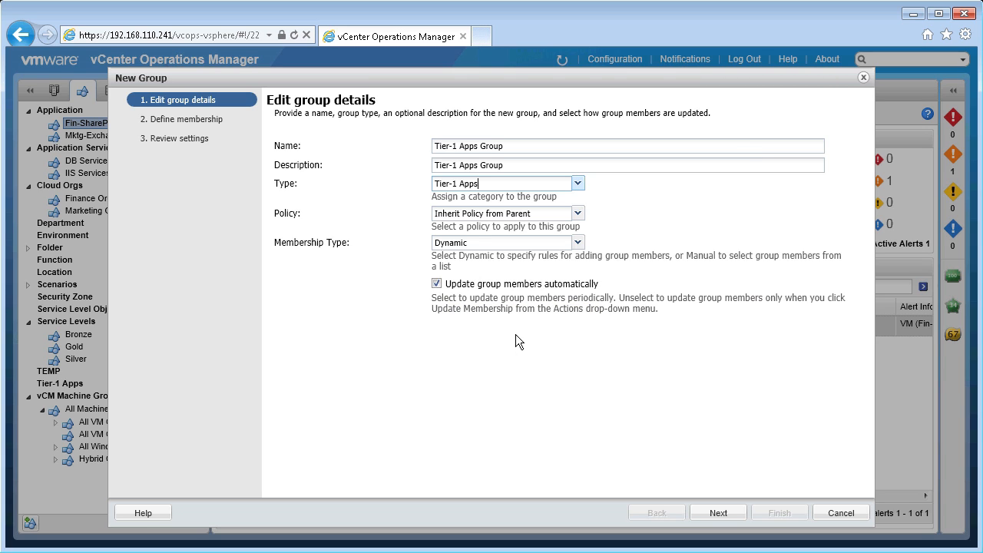
click(577, 243)
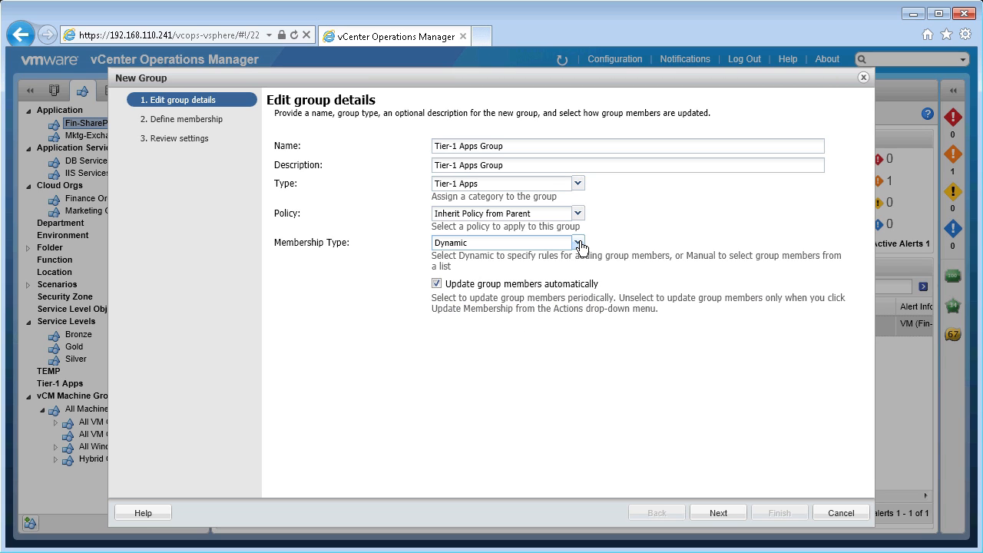
click(544, 258)
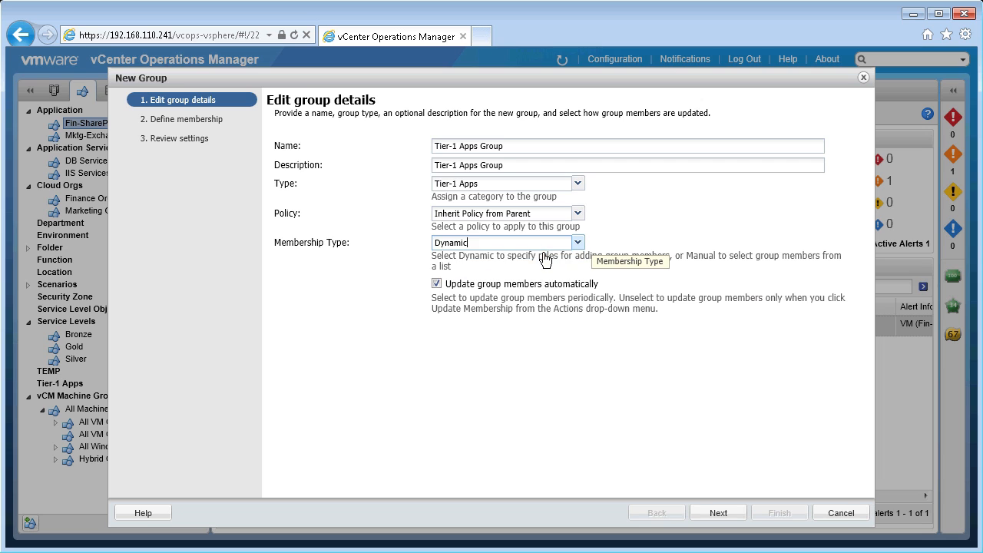
Step: Proceed to the membership definition and add a rule requiring Application equals Exchange
click(717, 513)
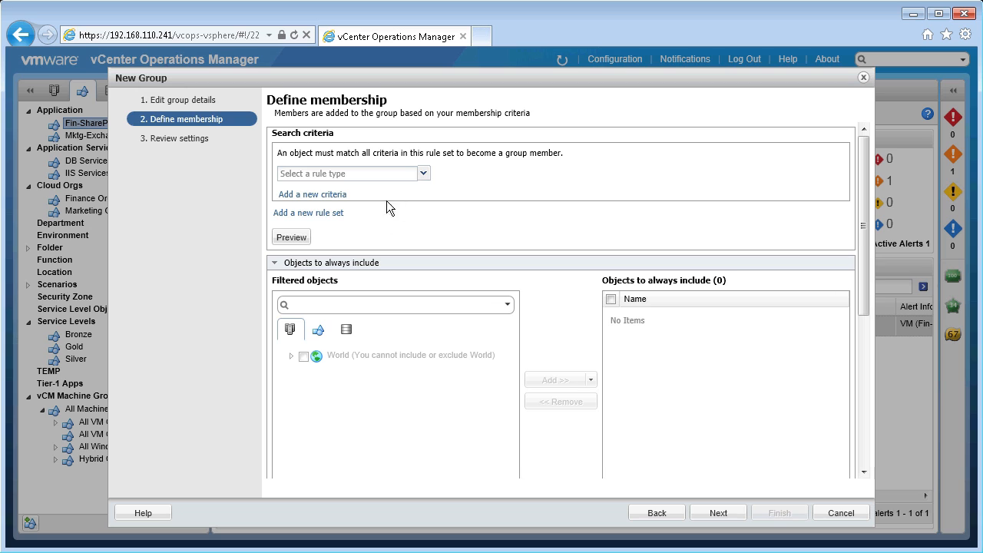
click(423, 172)
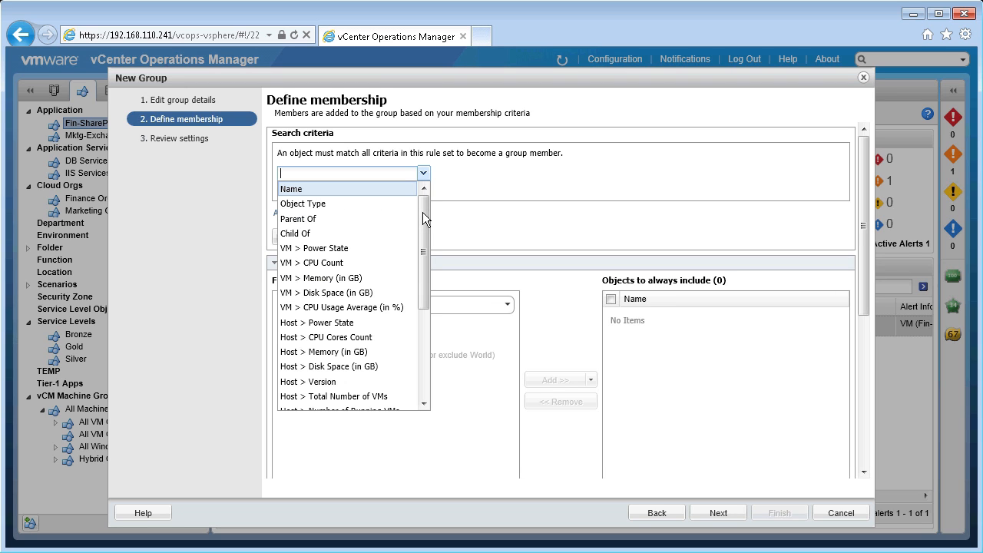
drag(423, 211, 429, 323)
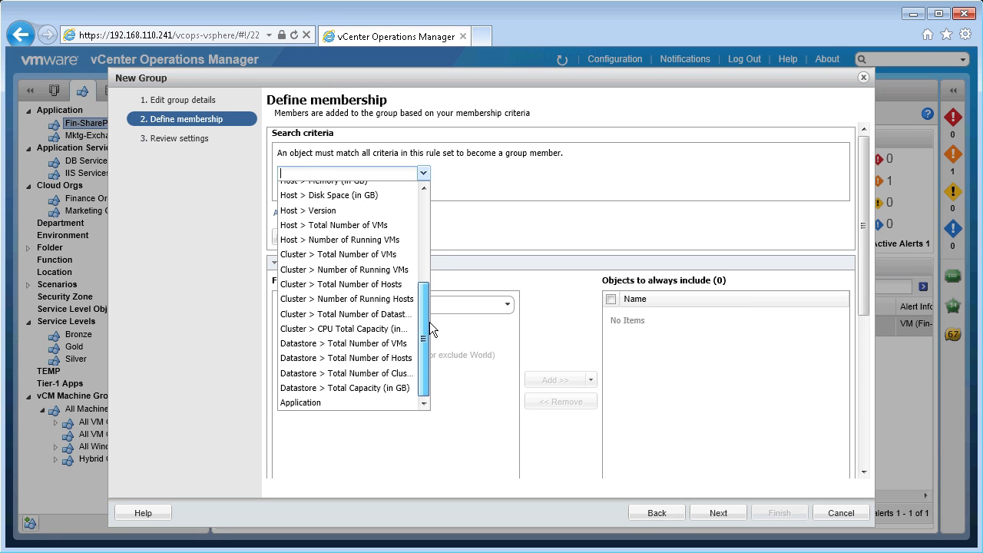
click(376, 402)
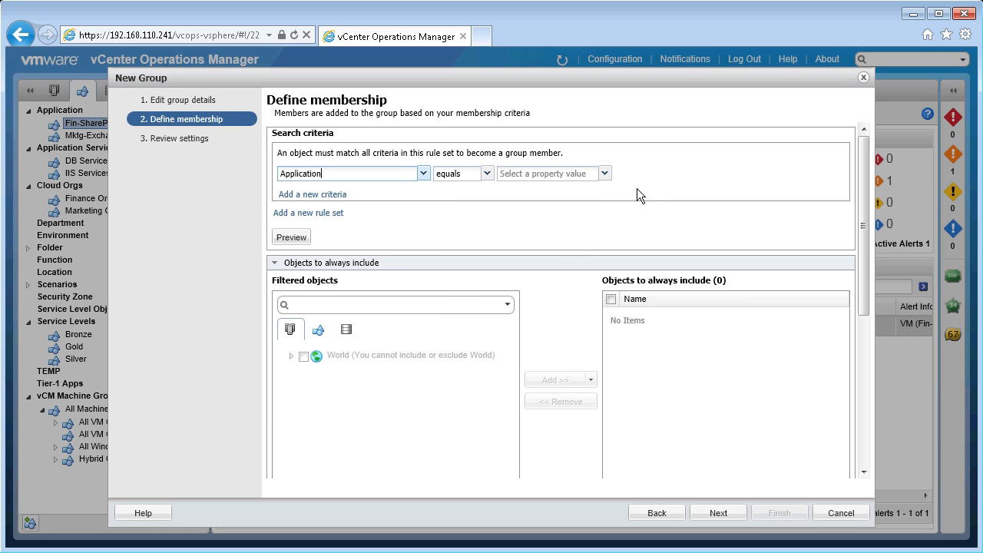
click(604, 174)
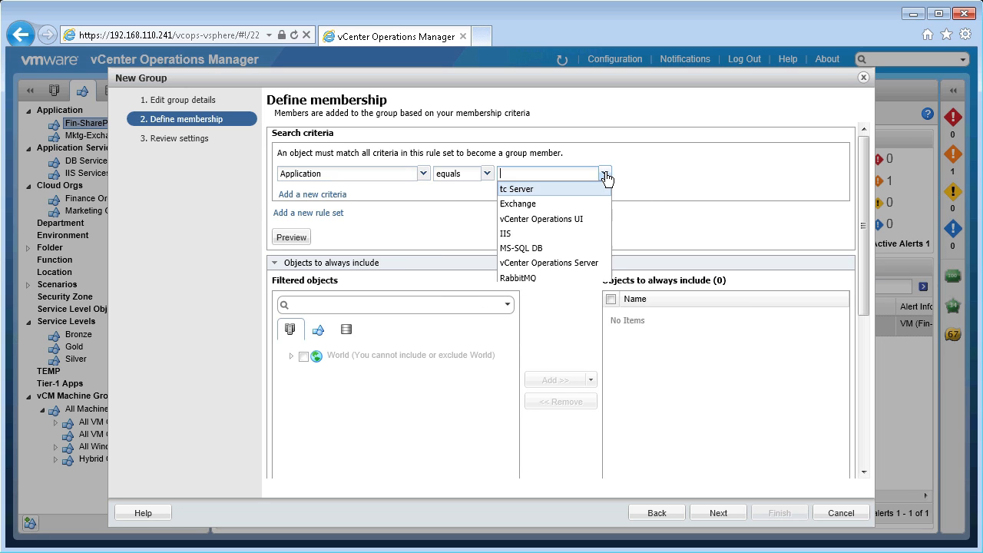
click(547, 204)
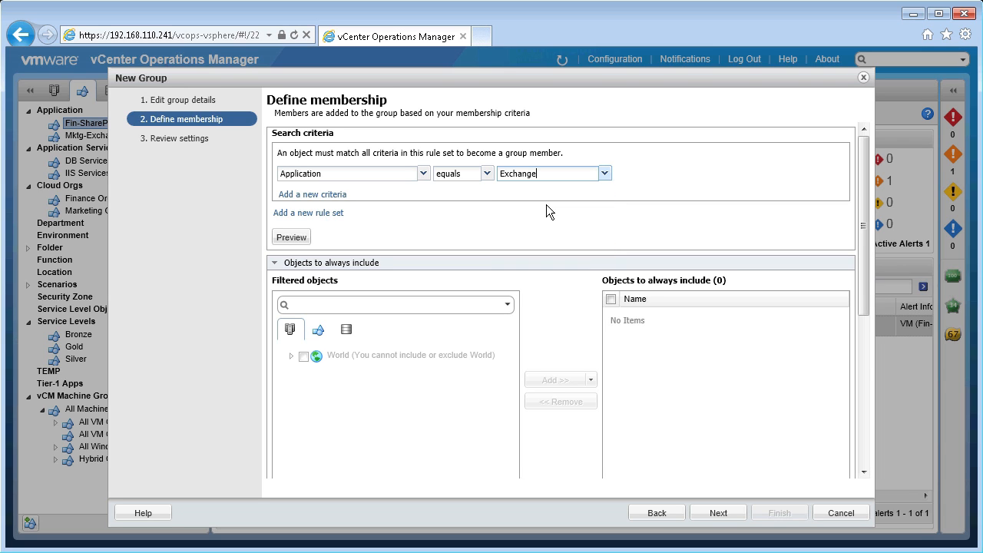
Step: Add the criterion VM > Power State equals Powered On to the Exchange rule set and preview the group's members
click(336, 196)
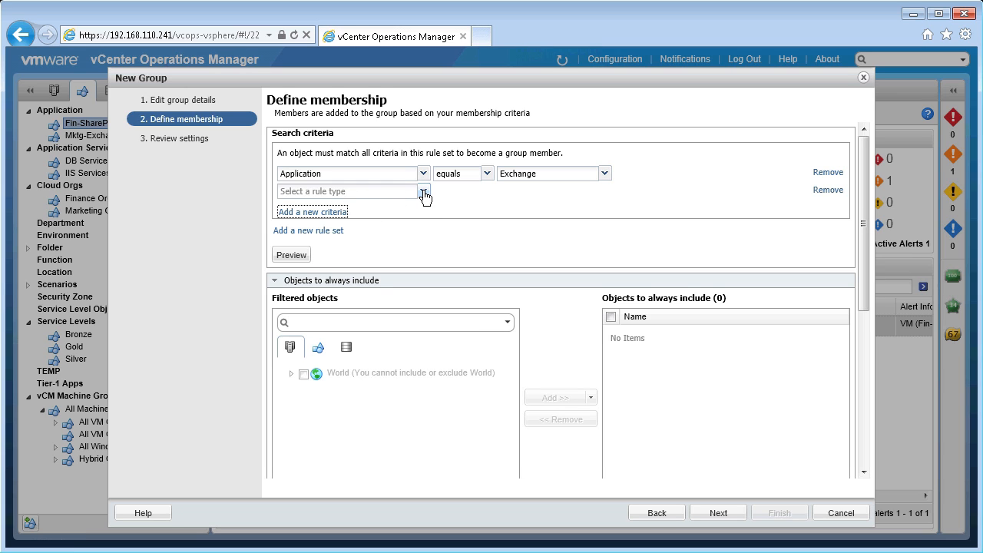
click(423, 192)
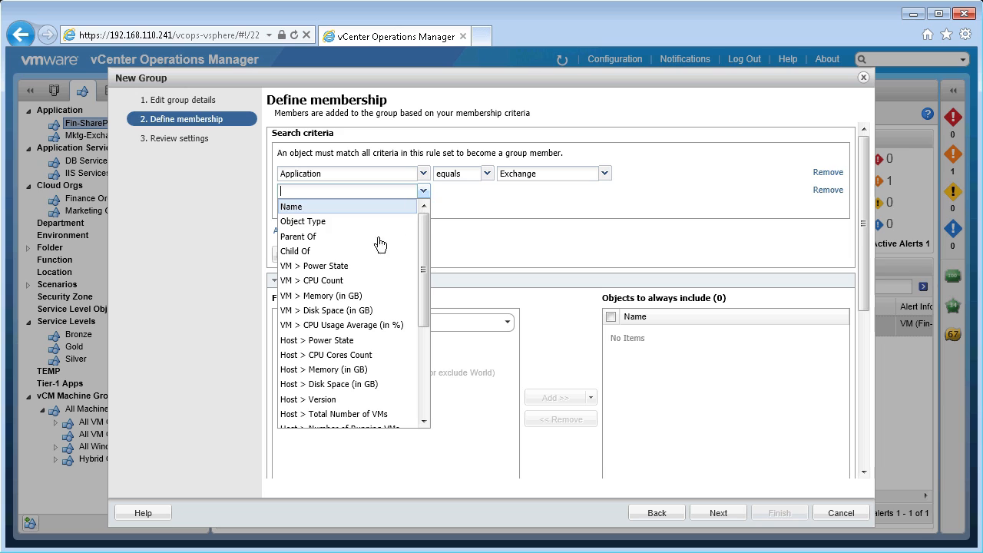
click(346, 266)
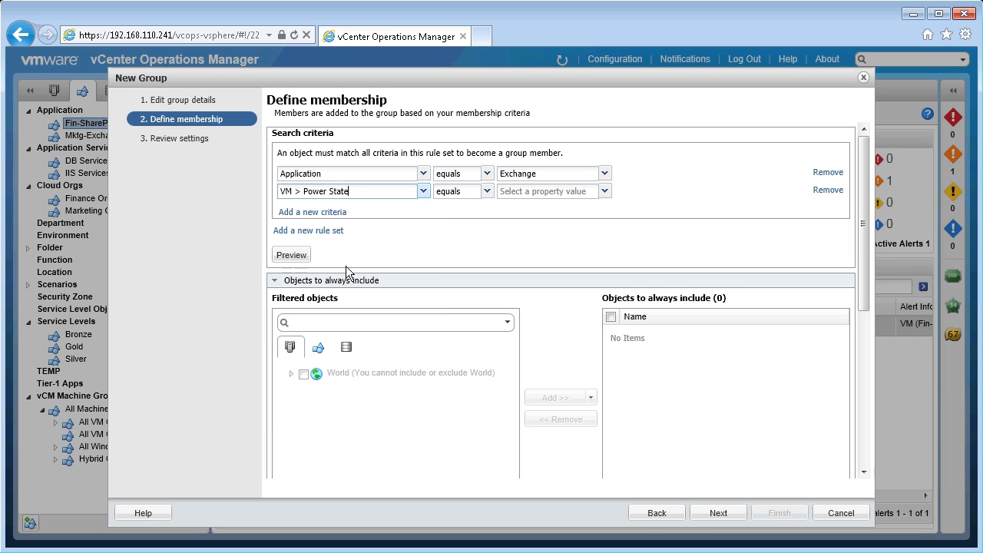
click(605, 192)
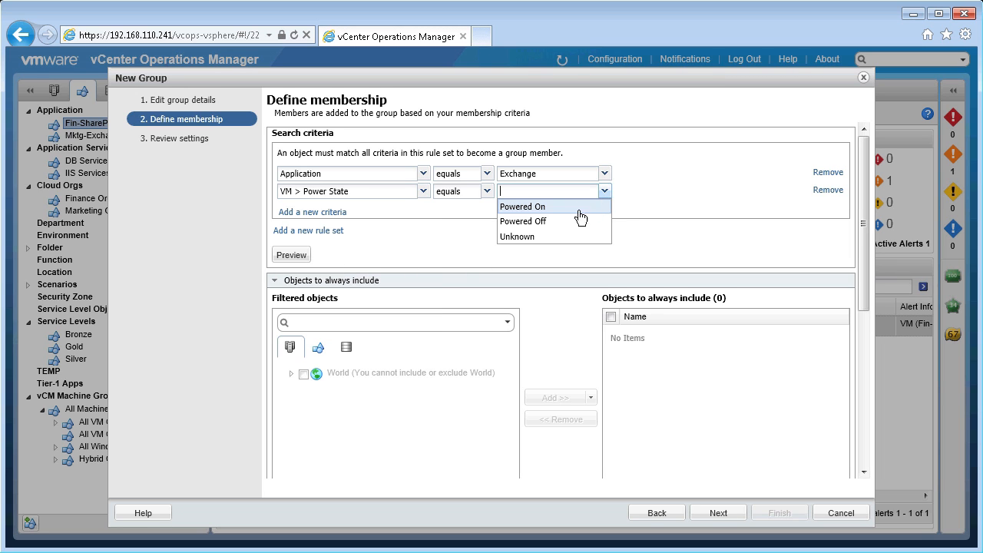
click(572, 212)
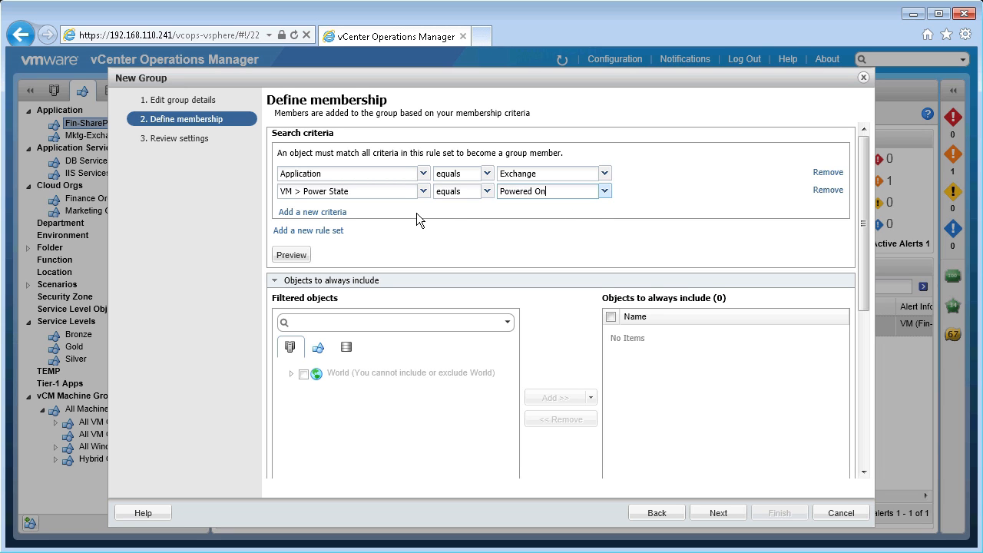
click(293, 257)
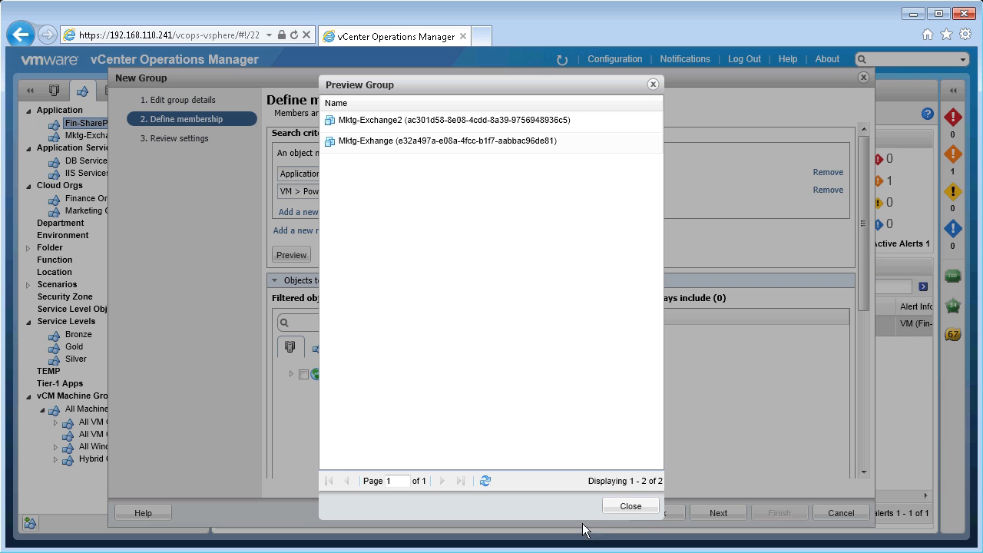
click(627, 502)
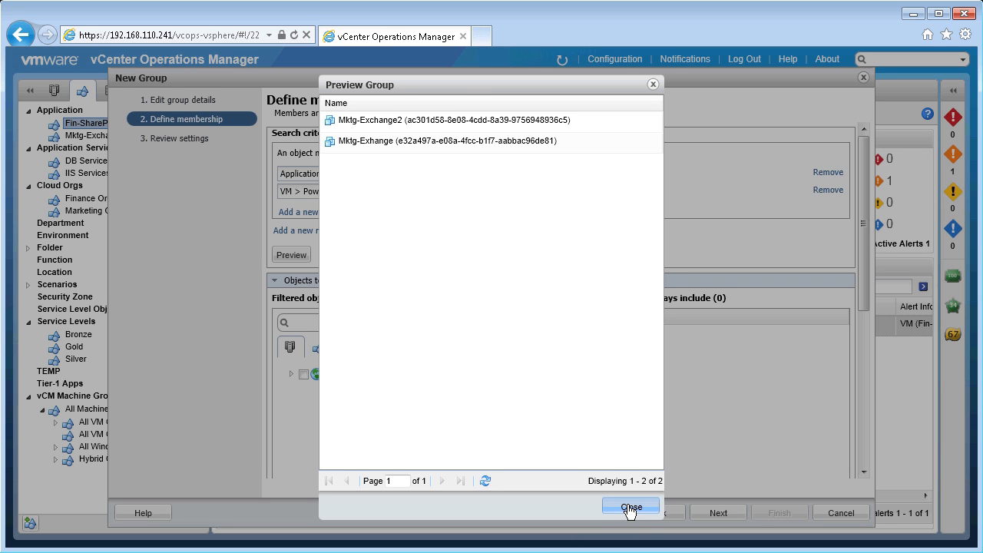
Step: Add a second rule set with the criterion Application equals MS-SQL DB
click(321, 232)
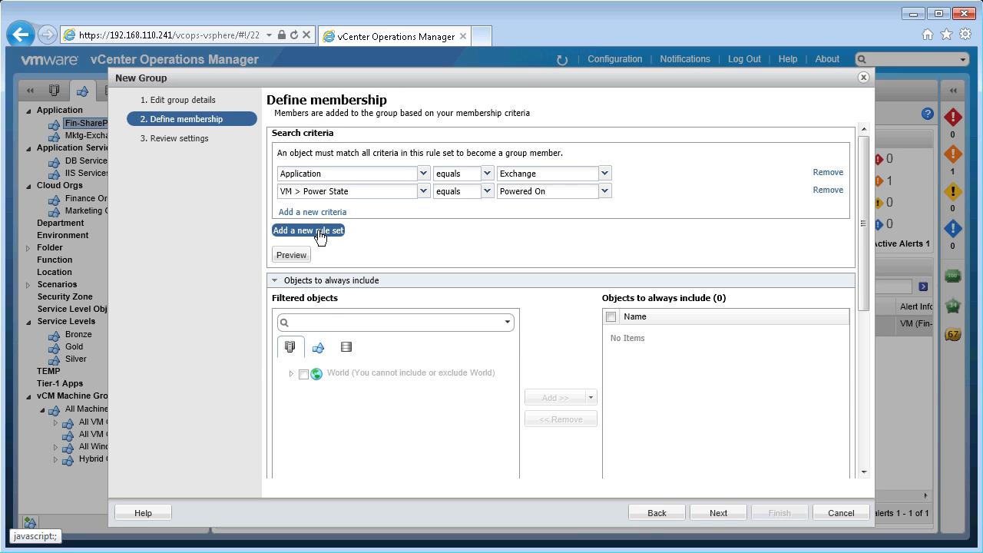
click(423, 270)
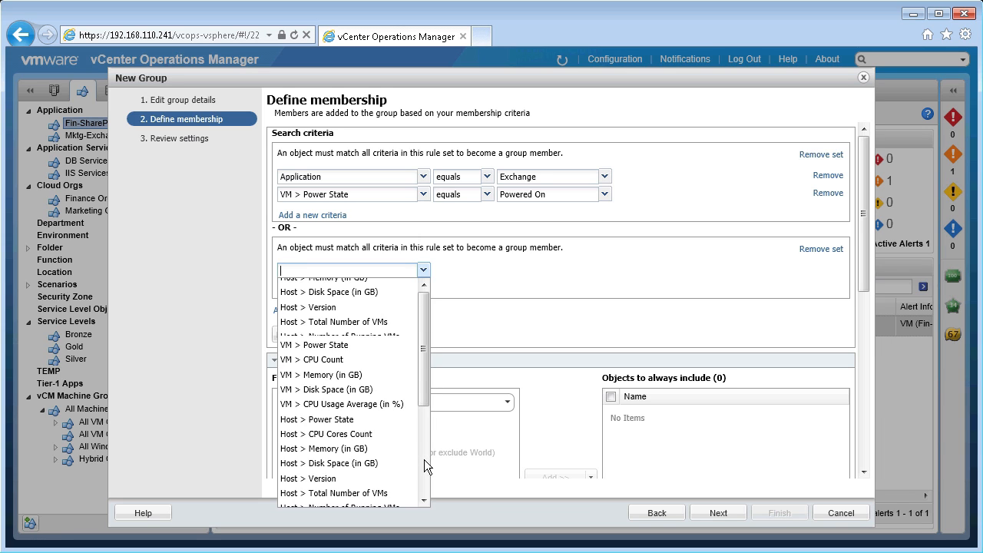
scroll(427, 465, down, 5)
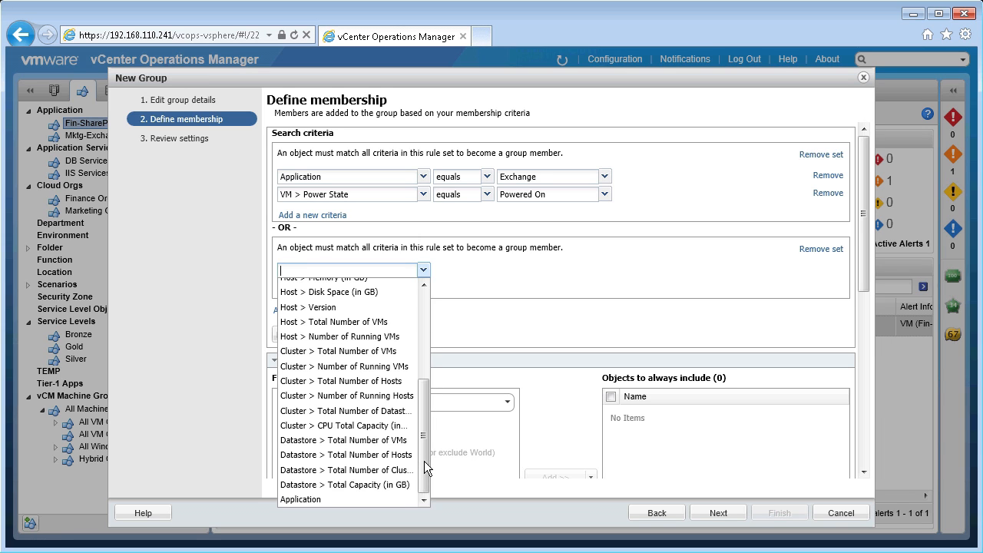
click(351, 499)
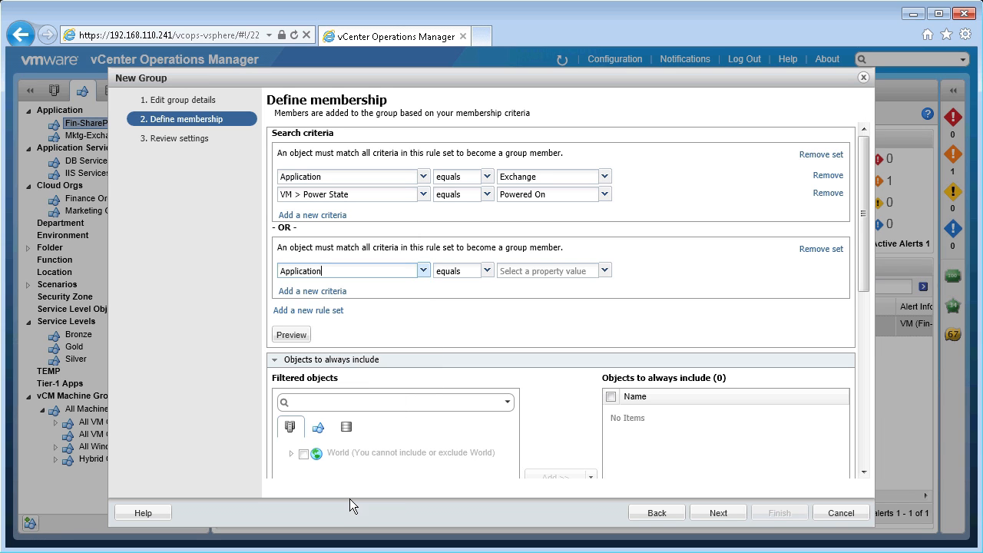
click(604, 271)
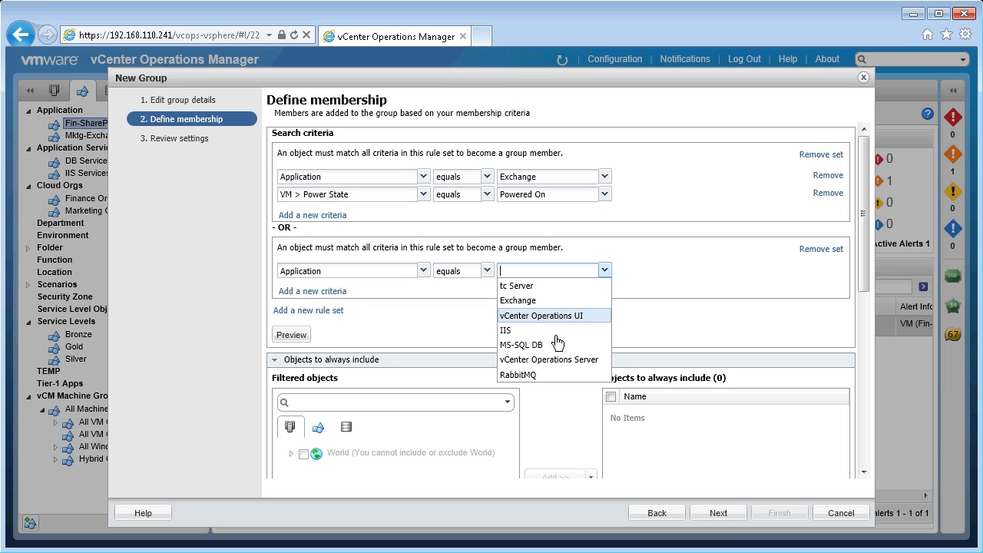
click(533, 346)
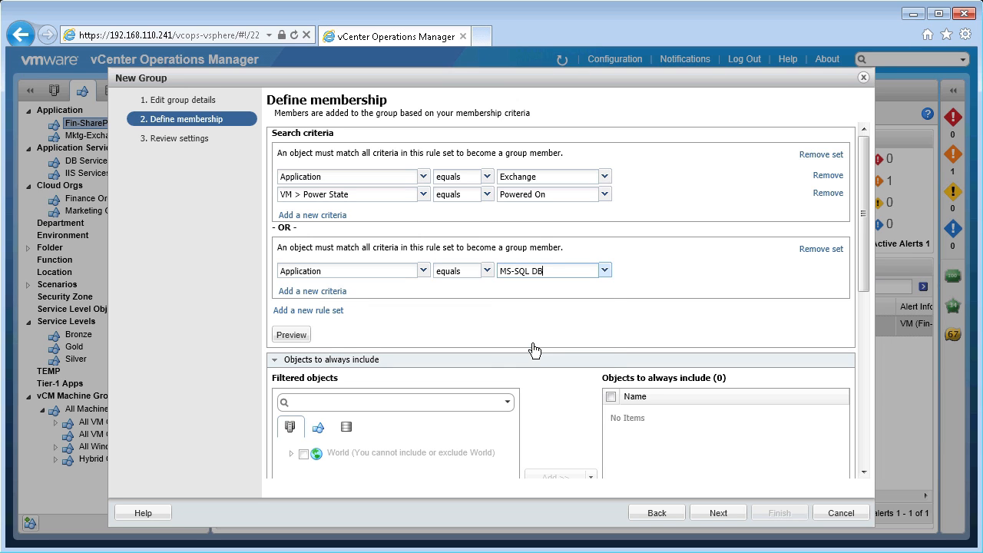
Step: Add the criterion VM > Power State equals Powered On to the MS-SQL DB rule set and preview the group's members
click(315, 292)
click(423, 288)
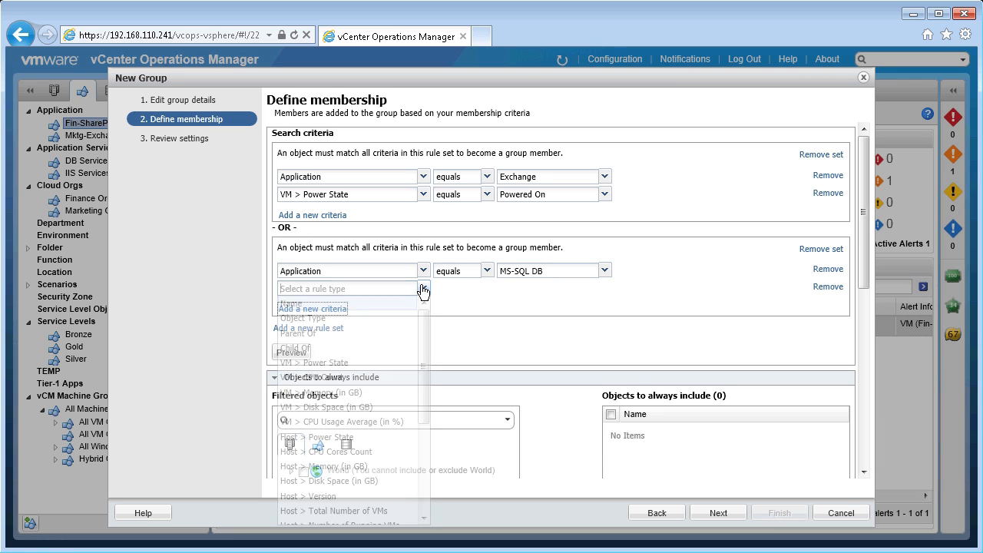
click(344, 362)
click(604, 289)
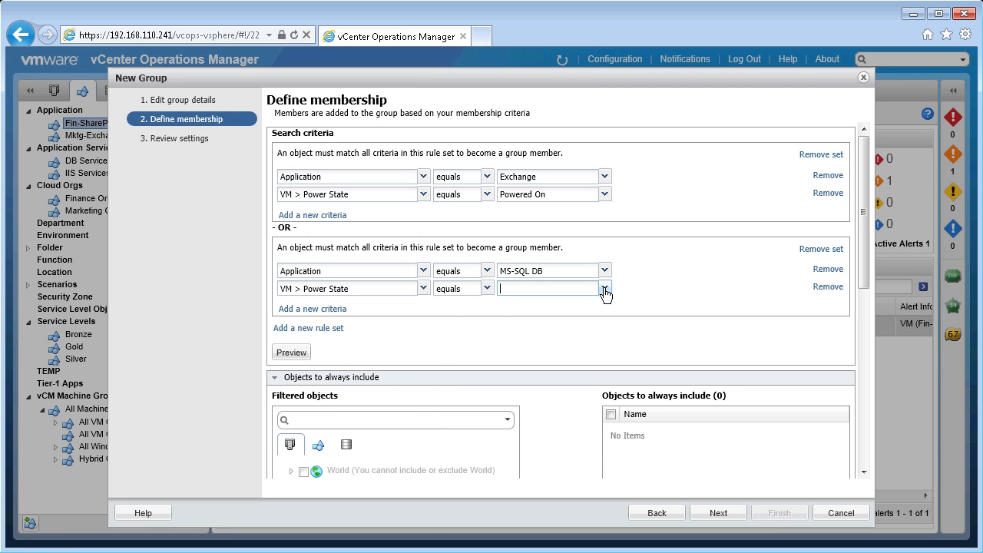
click(541, 304)
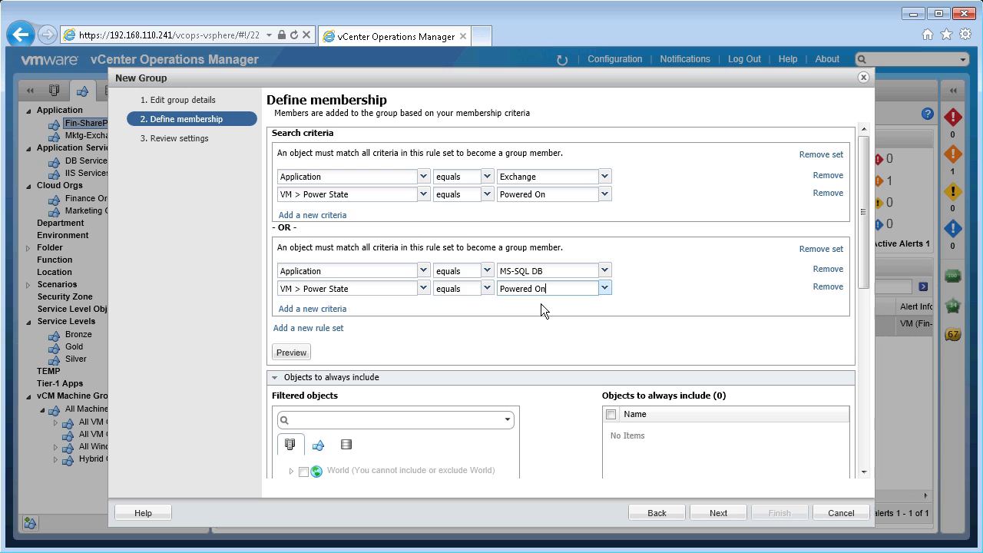
click(291, 353)
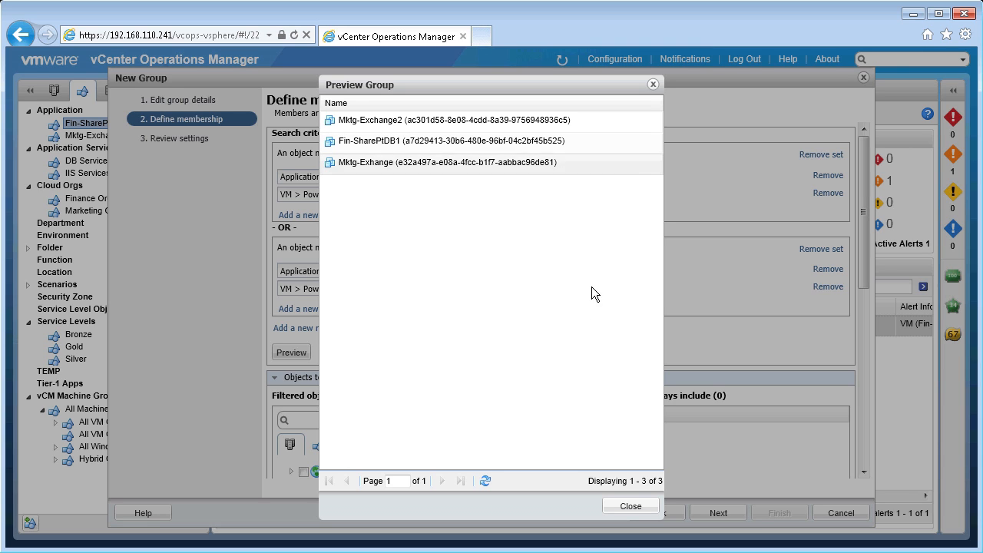
click(631, 508)
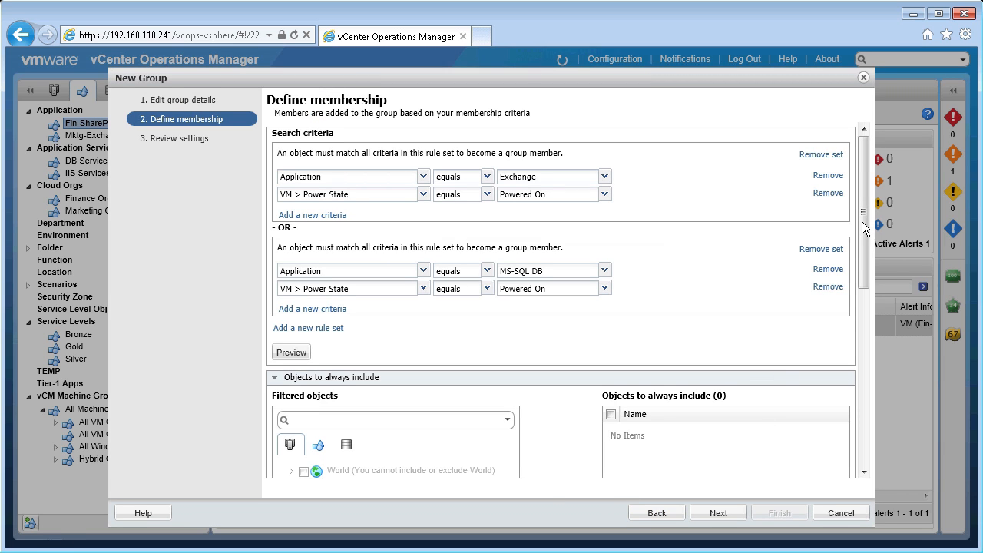
Step: Add Mgmt Cluster under Datacenter Site A to the objects to always exclude, and finish creating the group
drag(862, 220, 862, 424)
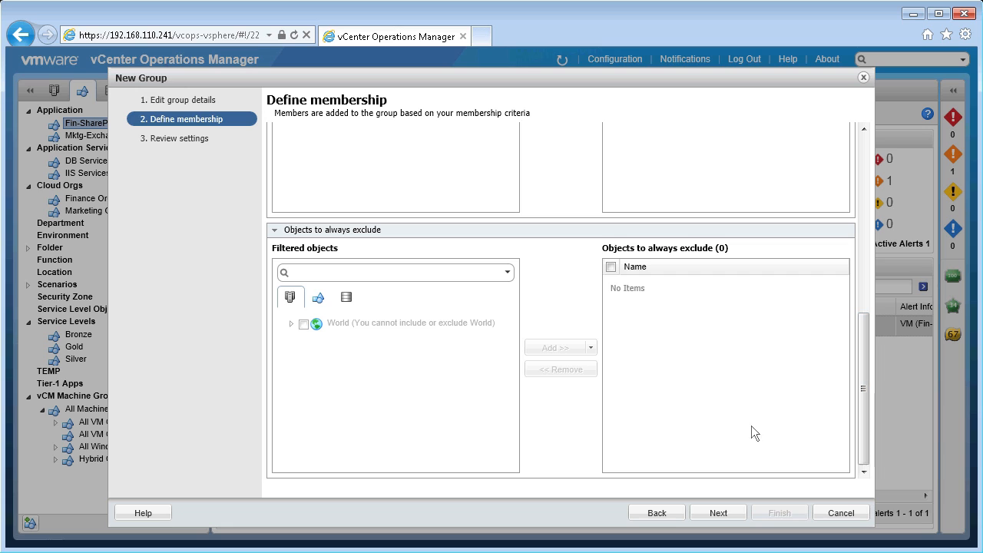
click(291, 322)
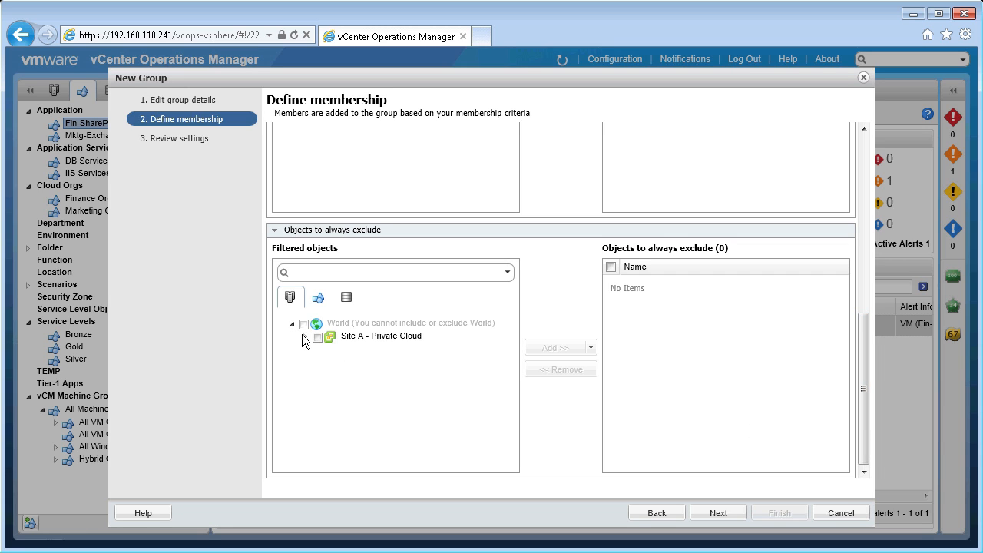
click(304, 337)
click(319, 350)
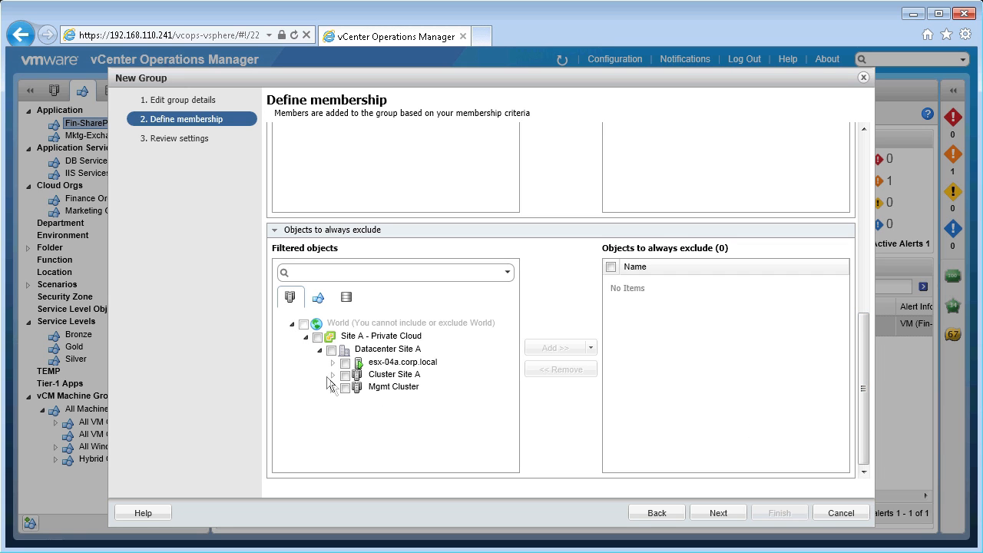
click(334, 387)
click(345, 387)
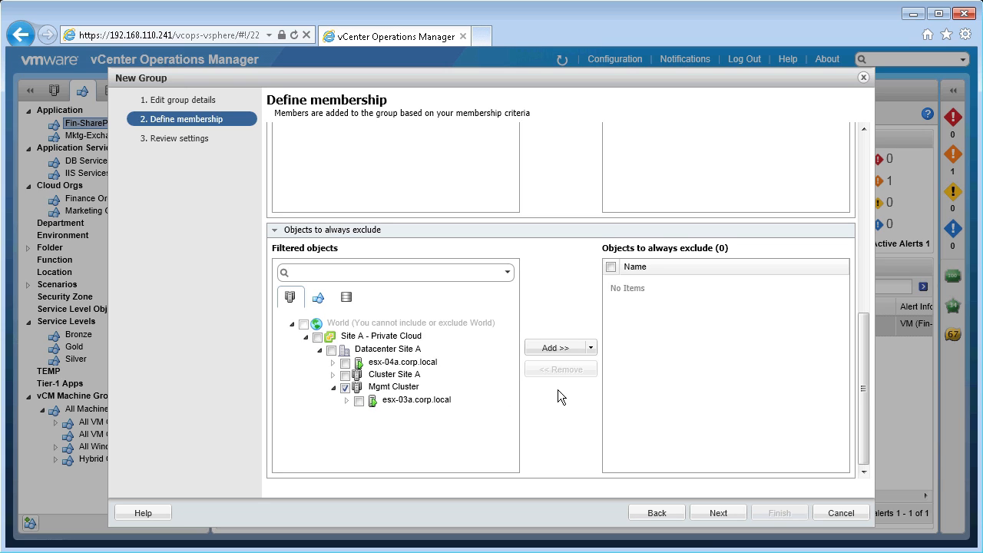
click(555, 349)
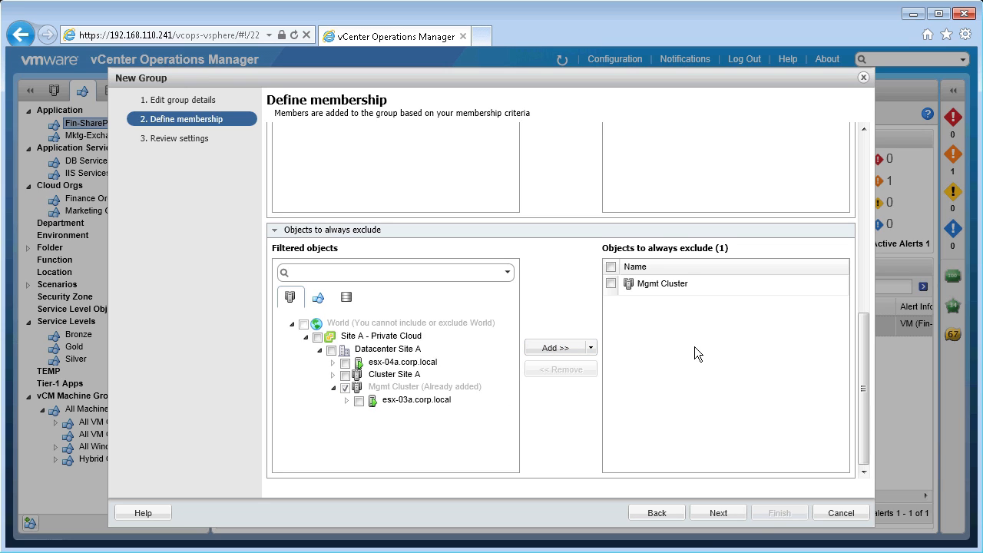
click(720, 514)
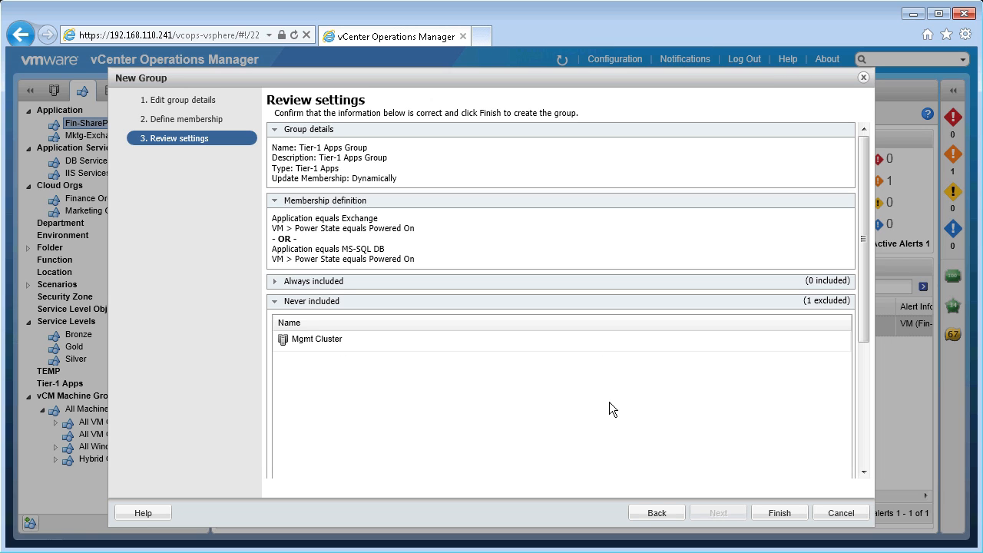
click(775, 516)
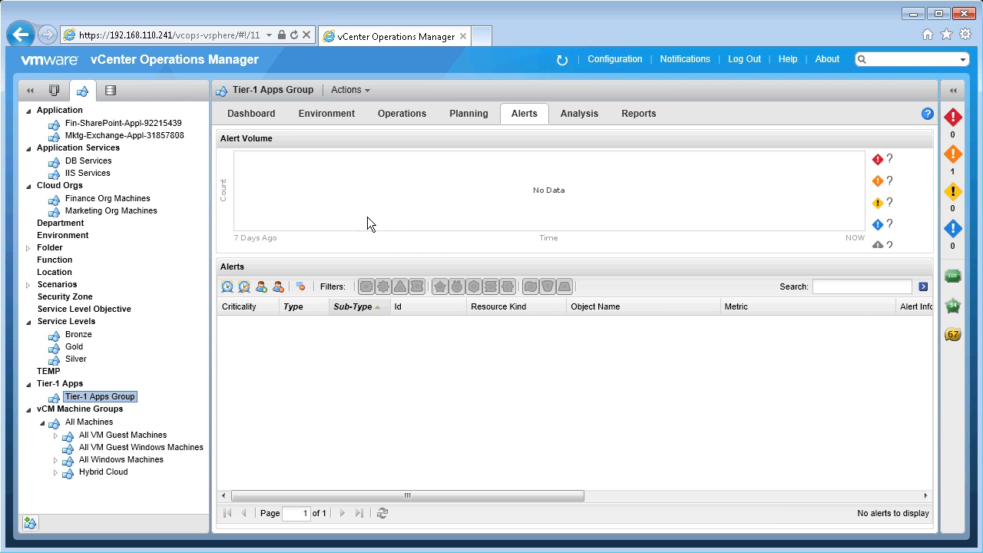
Step: Review the Tier-1 Apps Group's dashboard, including its current effective policy and environment objects
click(260, 115)
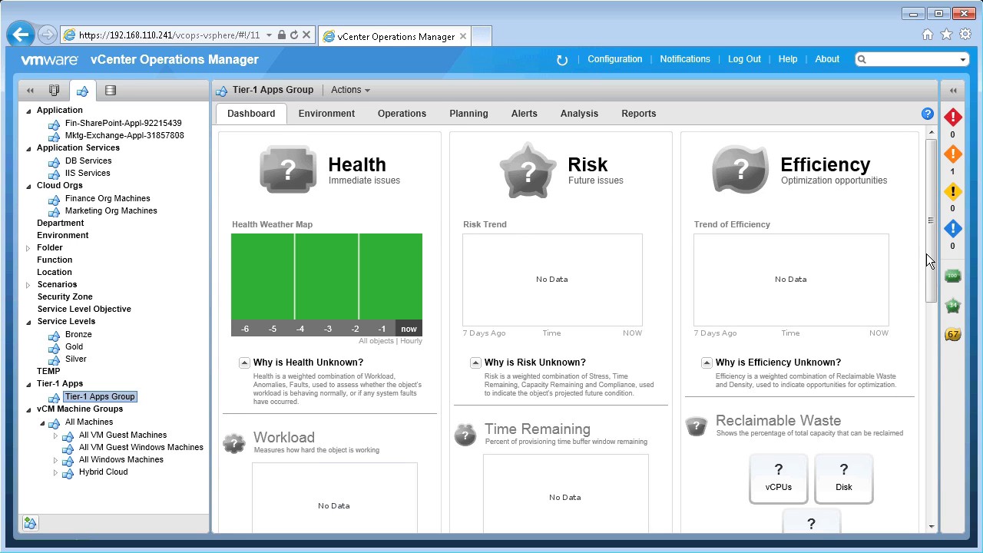
drag(929, 261, 944, 375)
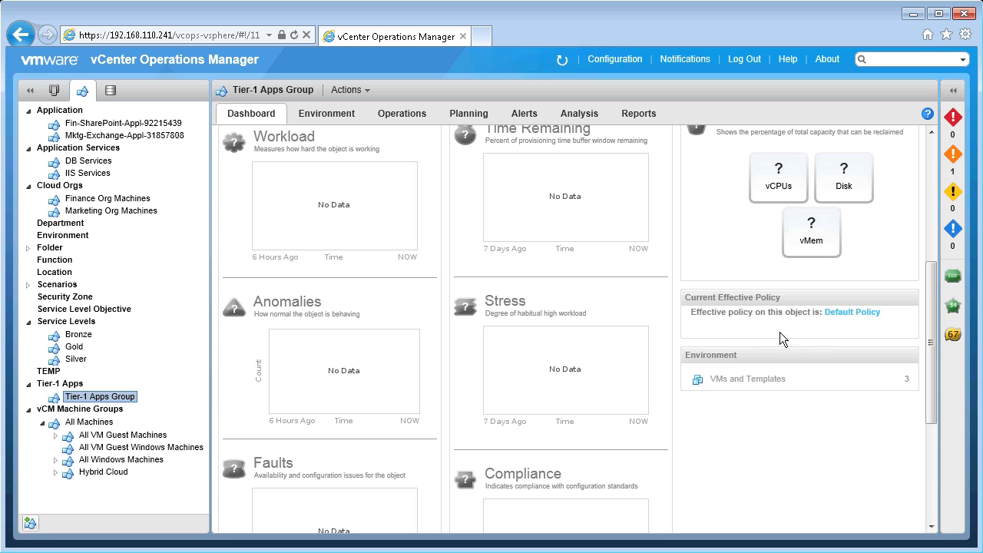
Step: Start a new policy named Tier-1 Apps Policy, cloned from Default Policy
click(624, 59)
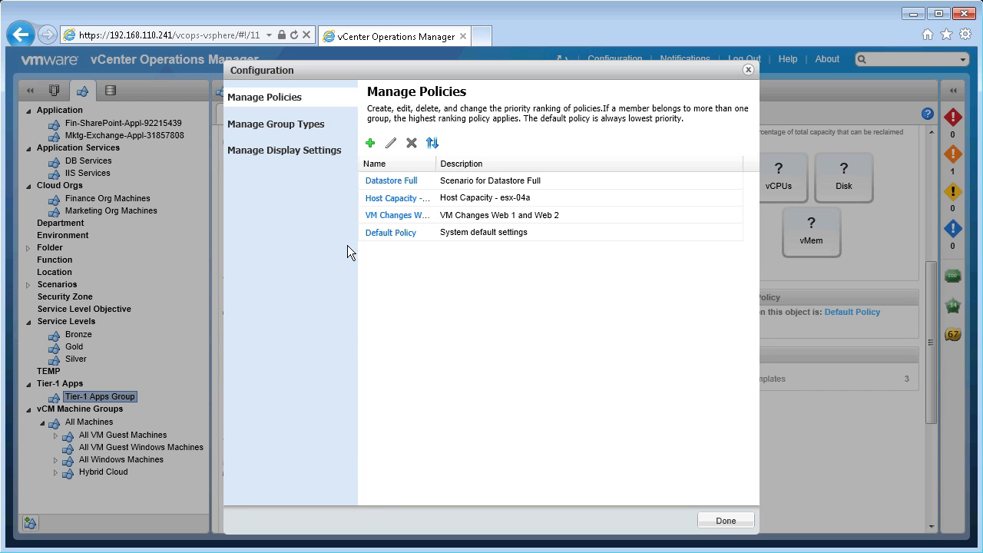
click(370, 145)
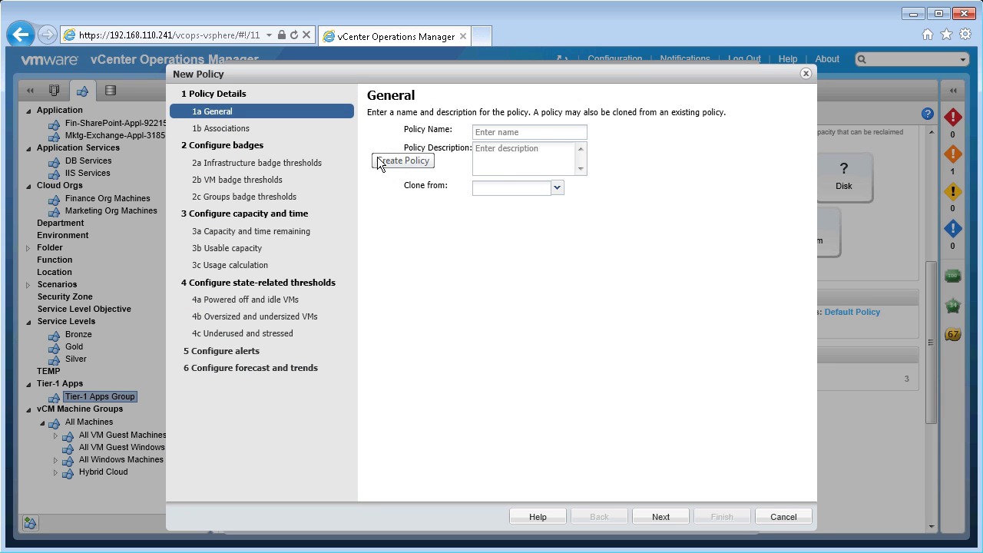
click(531, 133)
text(Tier-1 Apps Policy)
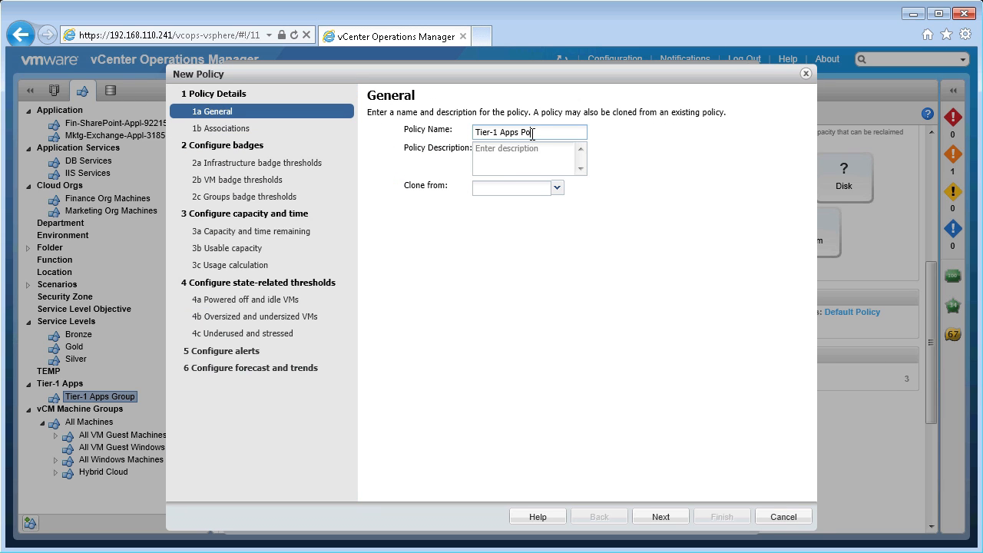
click(557, 189)
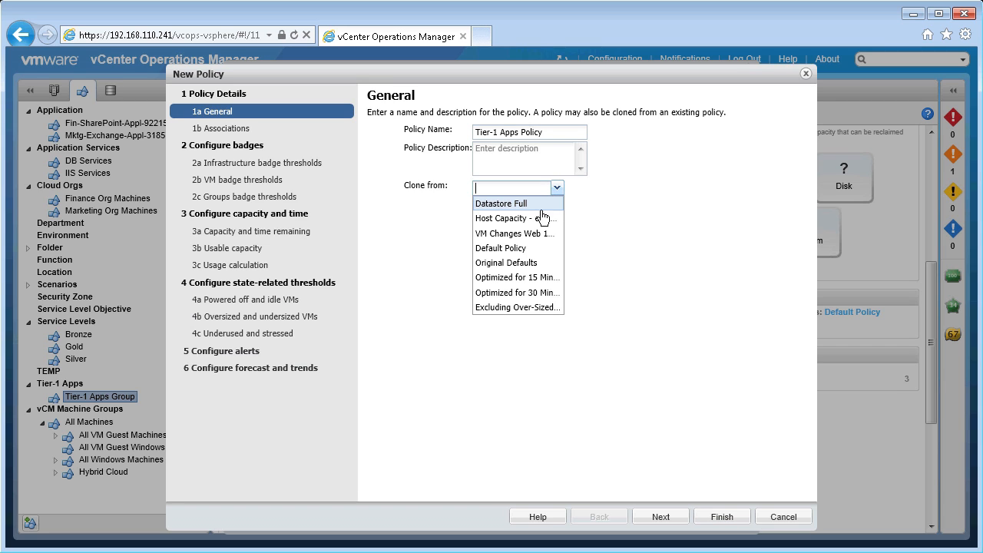
click(516, 250)
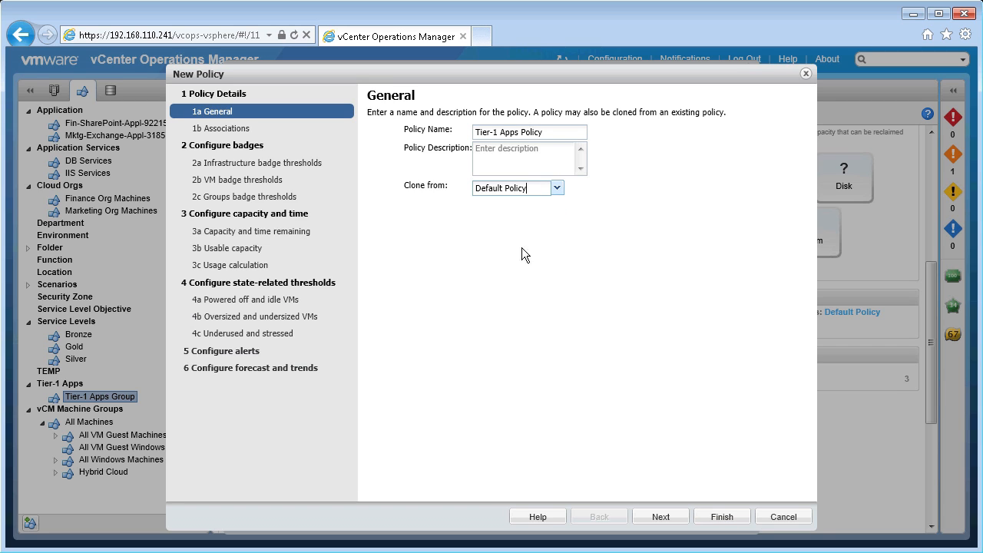
Step: Associate the new policy with Tier-1 Apps Group under the Tier-1 Apps group type
click(662, 517)
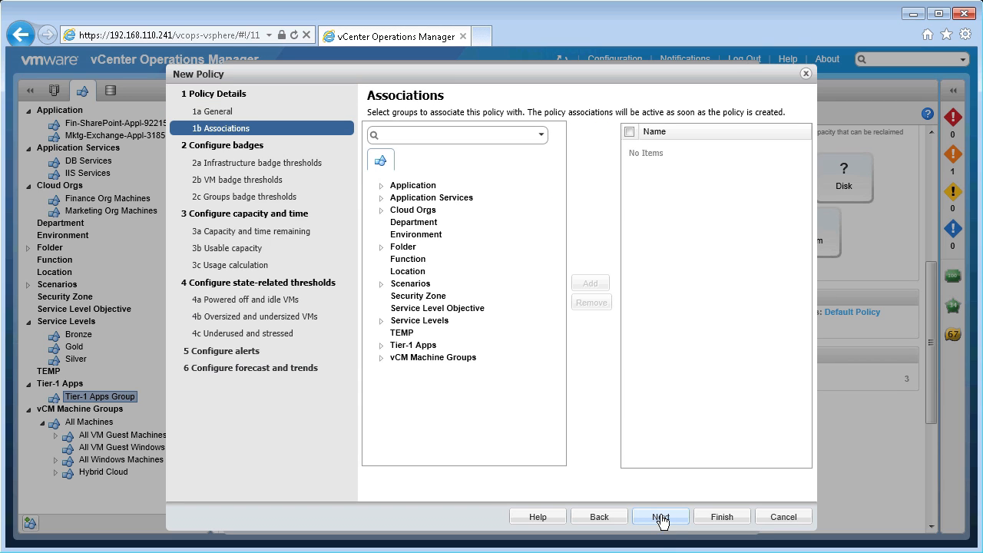
click(380, 347)
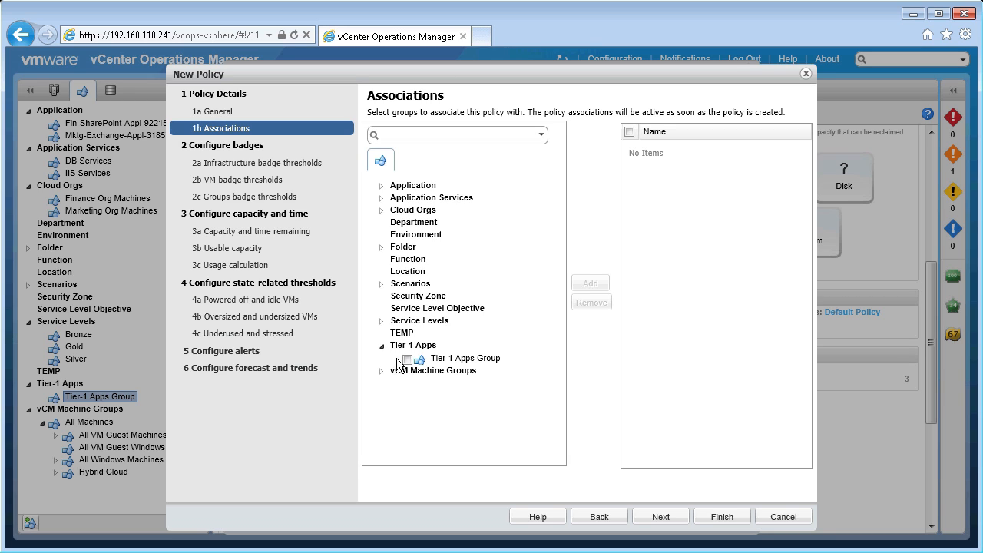
click(407, 359)
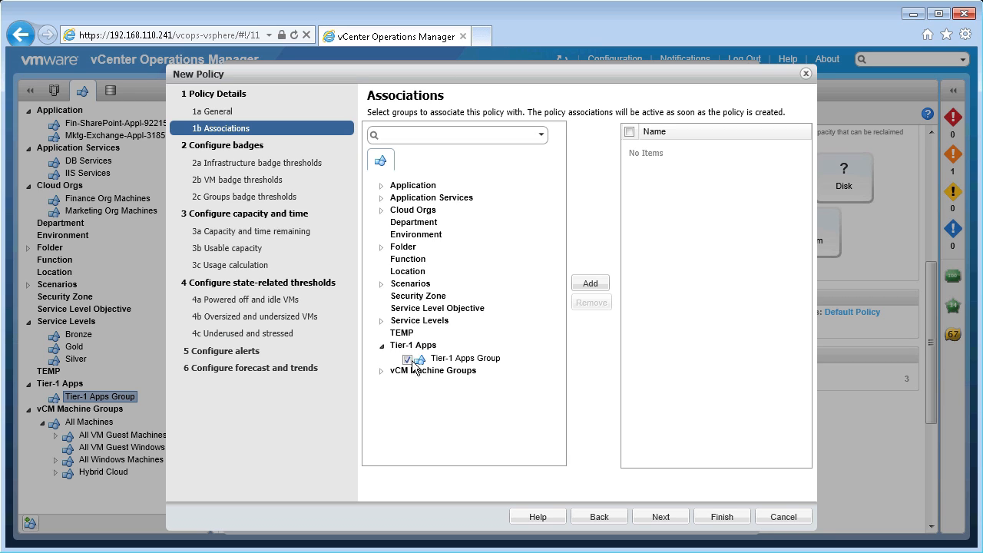
click(590, 283)
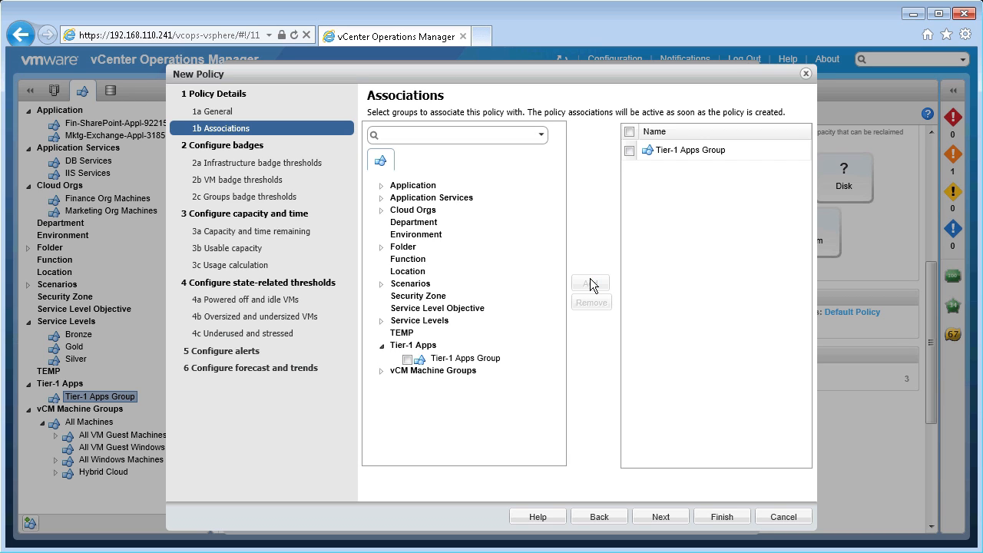
Step: Look through the infrastructure, VM and groups badge thresholds, and enable Consider Stress in the policy's capacity and time remaining settings
click(658, 518)
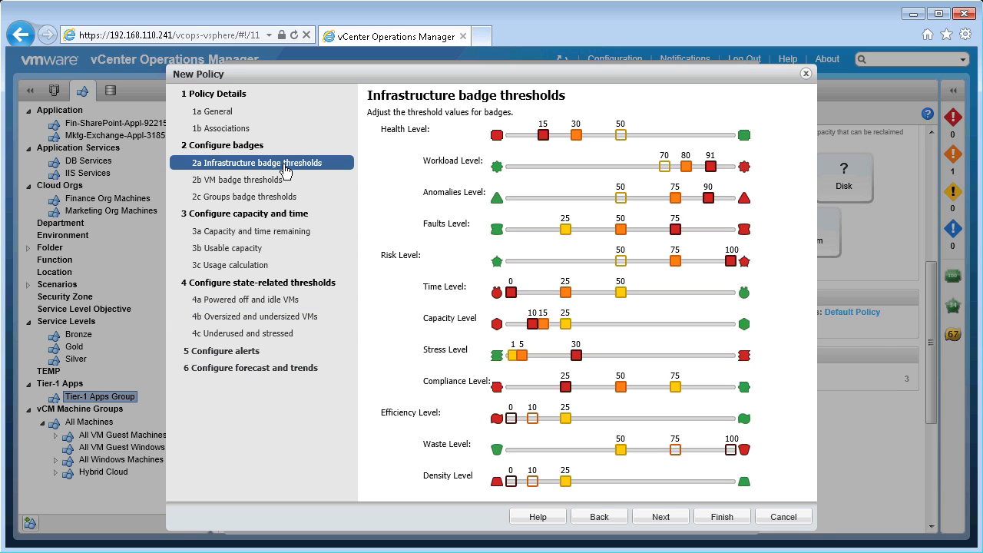
click(216, 184)
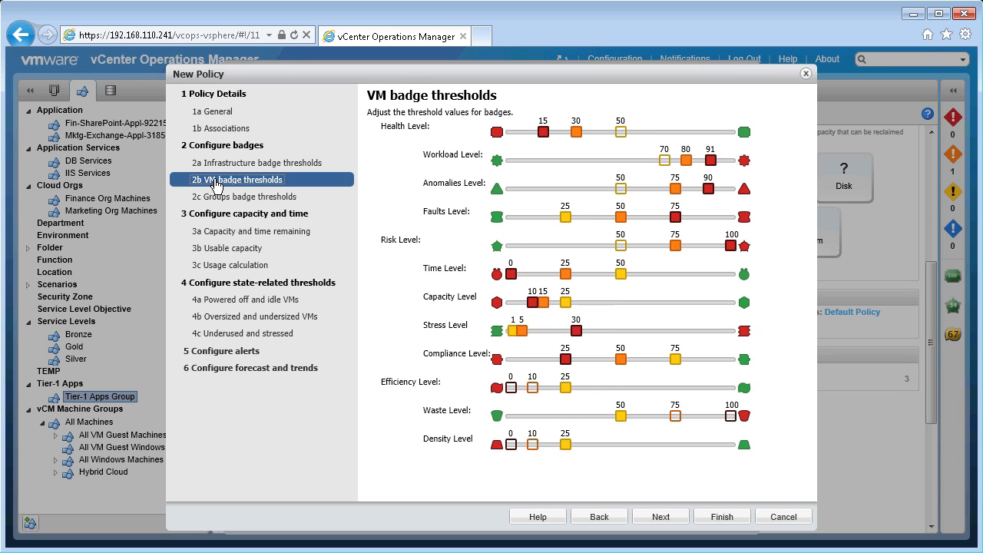
click(252, 197)
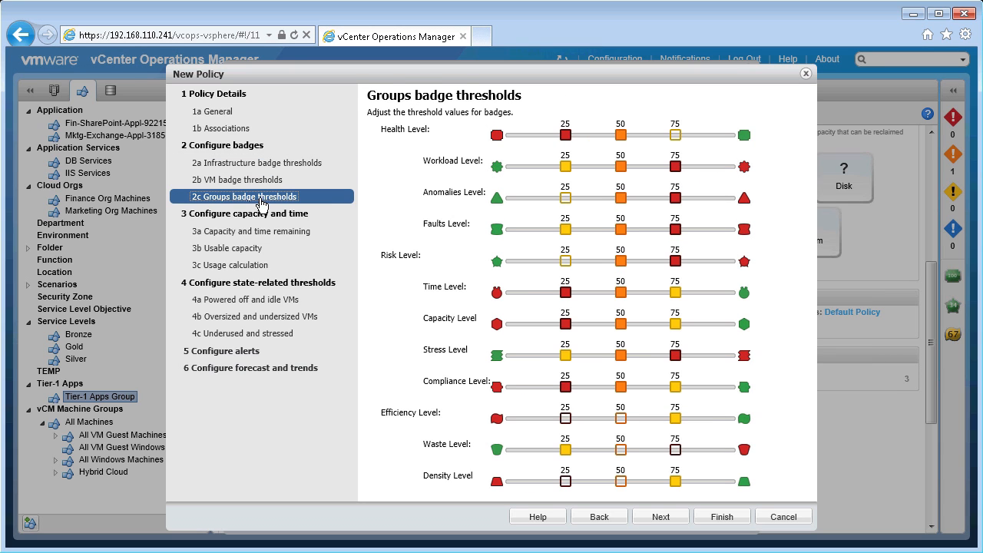
click(246, 238)
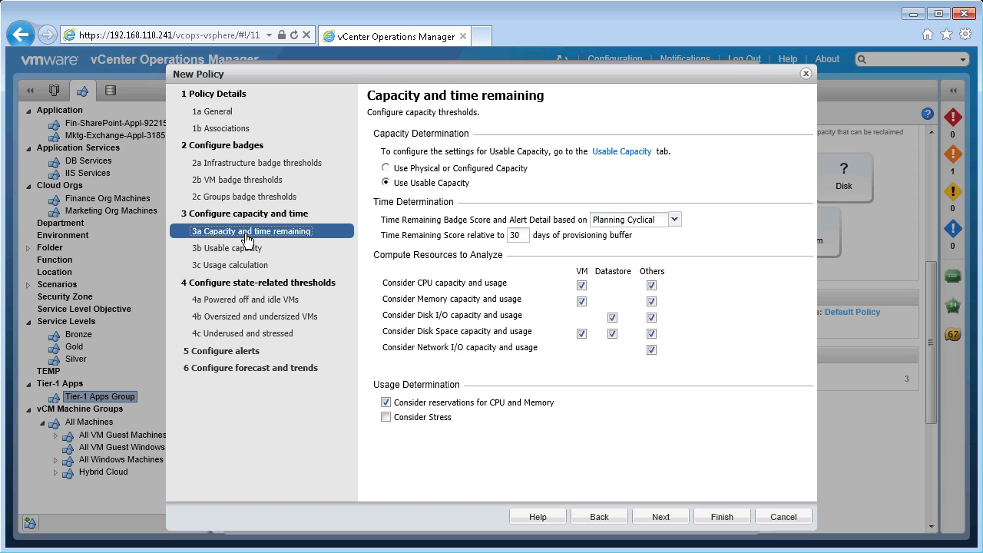
click(386, 417)
Step: Enable the 10% usable-capacity buffers for Disk I/O, Disk Space and Network I/O
click(251, 254)
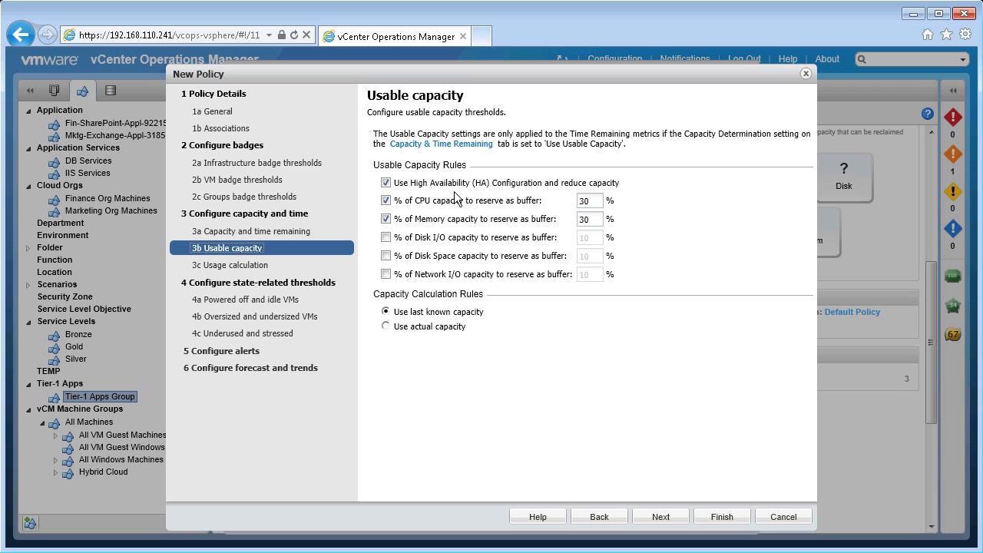
click(386, 237)
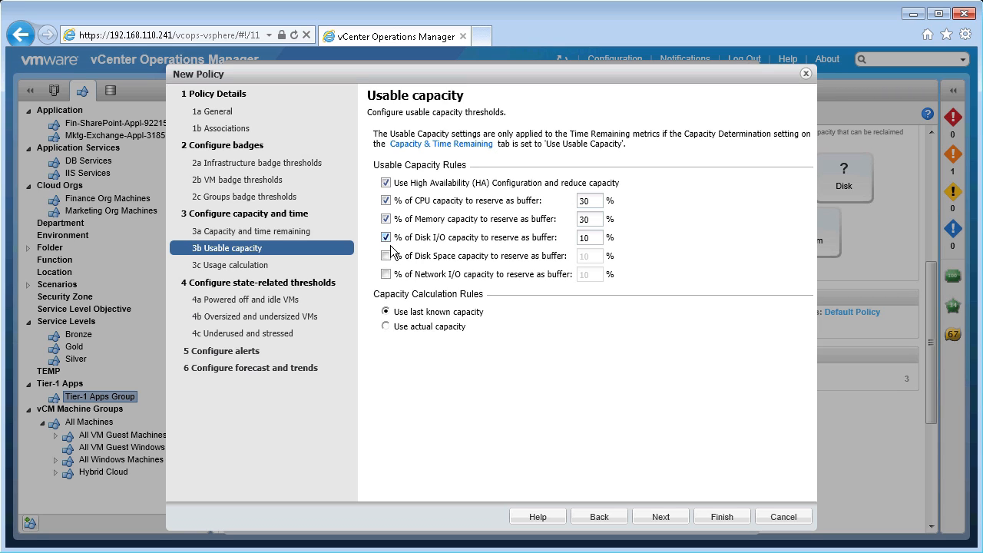
click(386, 255)
click(387, 277)
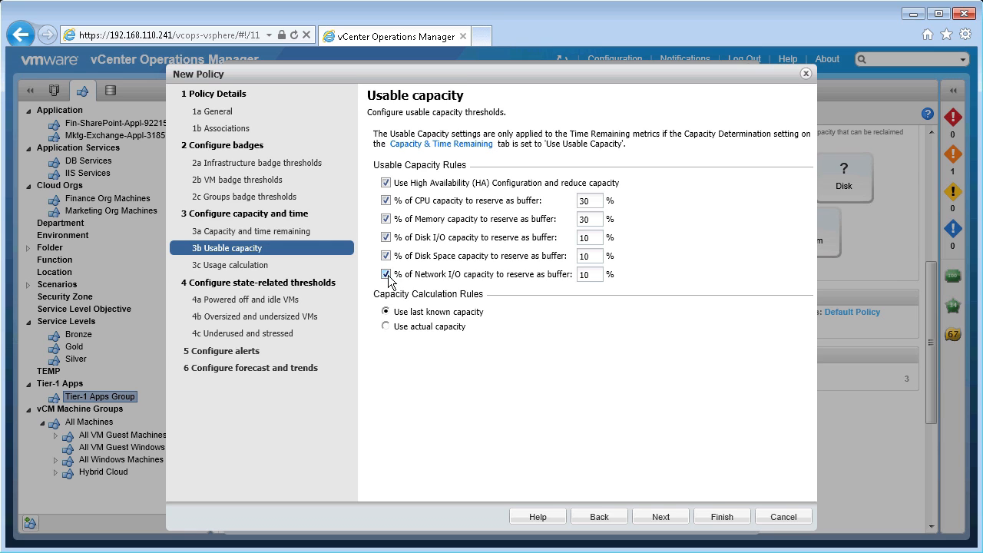
Step: Enable VM alerts for the TimeRemaining and Capacity Remaining badges
click(230, 265)
click(222, 350)
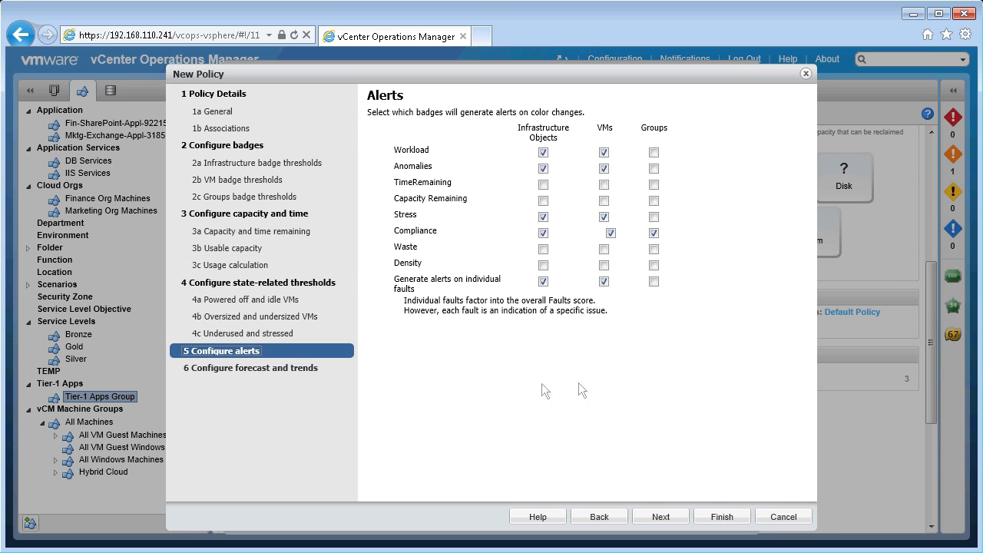
click(603, 184)
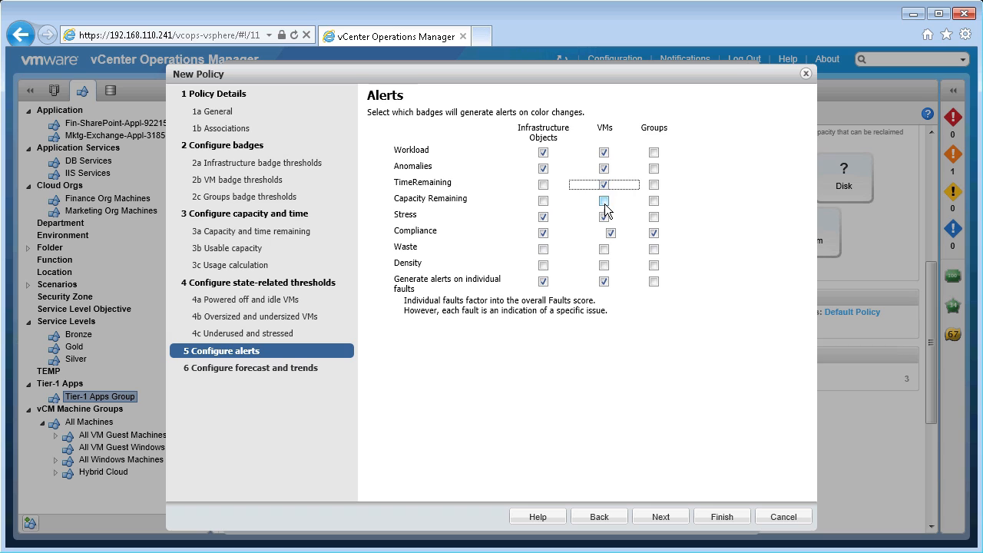
click(603, 202)
Step: Set the forecast method to Select Best Fit from all Forecast Methods and finish creating the policy
click(662, 521)
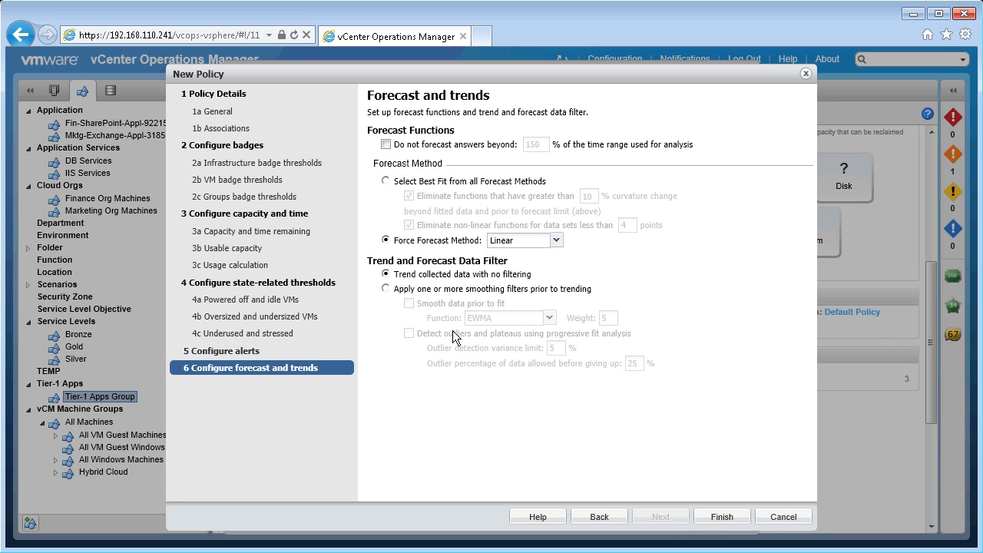
click(385, 181)
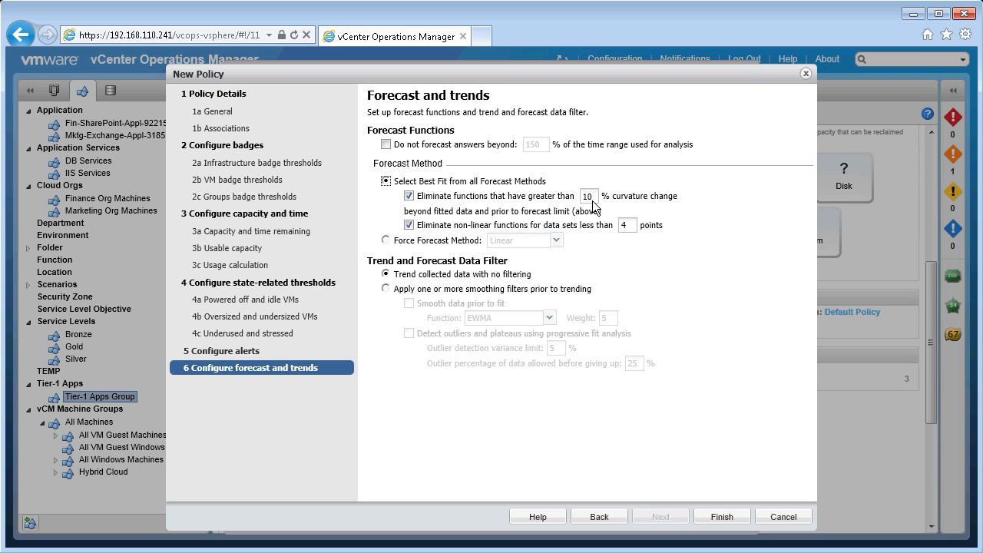
click(722, 518)
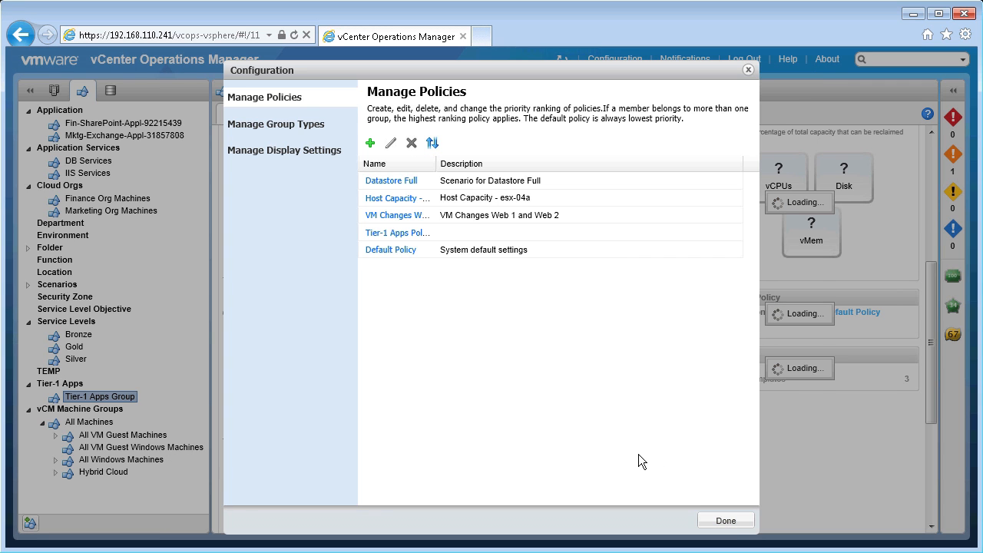
Step: Close the policy configuration and review the Tier-1 Apps Group's effective policy, badge scores and available group actions
click(396, 240)
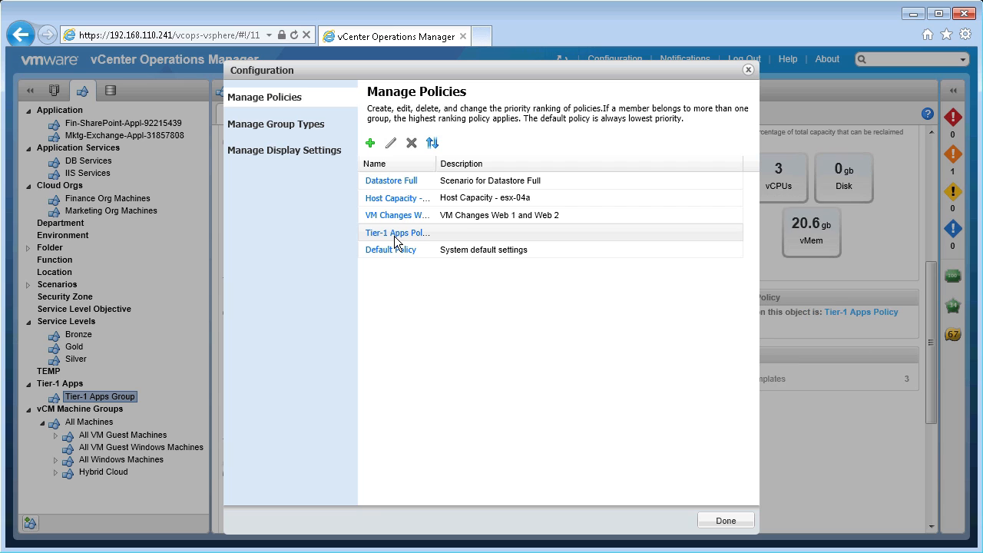
click(722, 523)
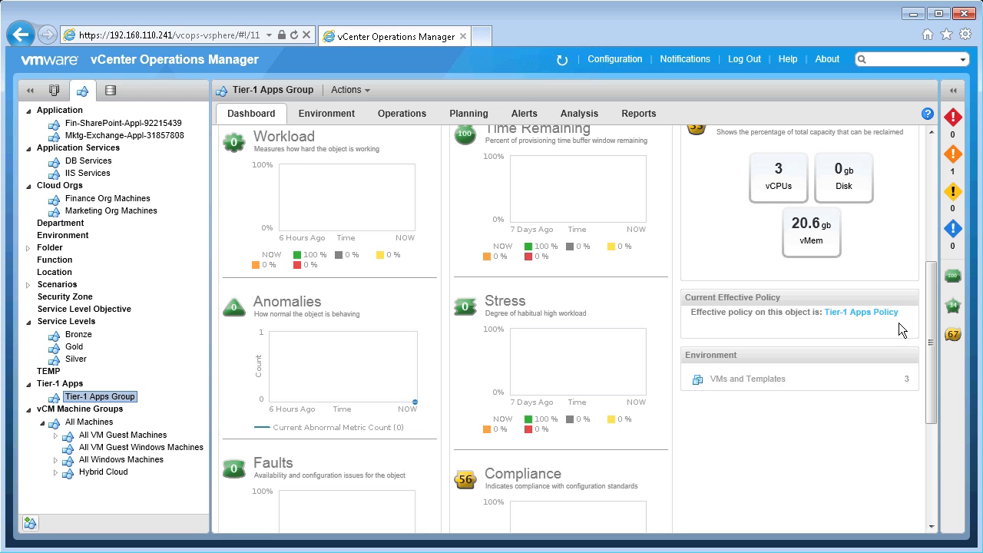
click(930, 152)
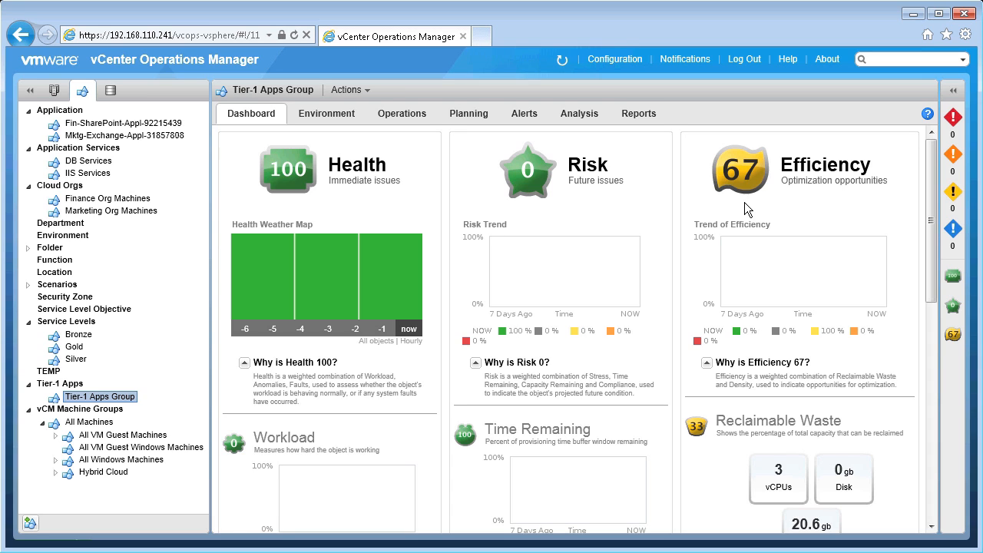
click(367, 94)
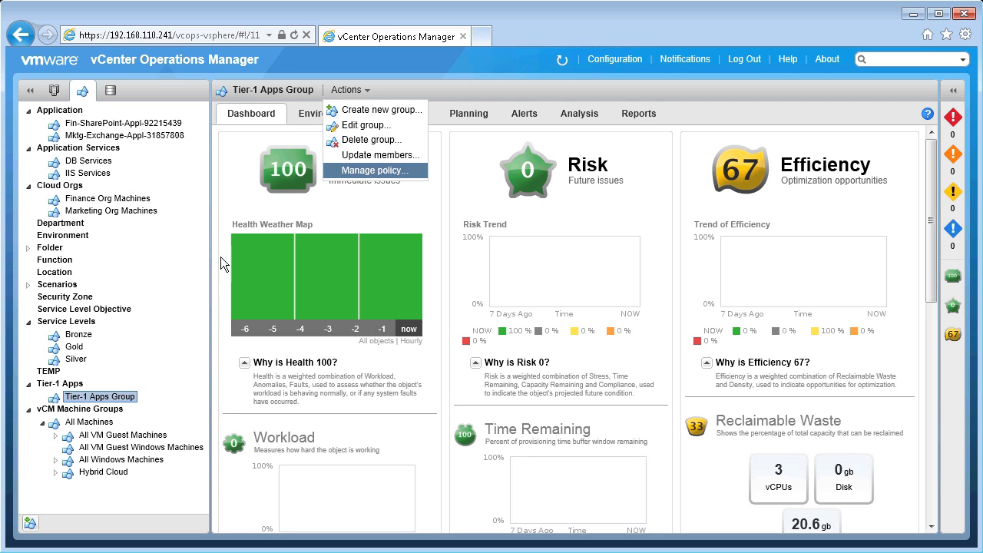
click(197, 304)
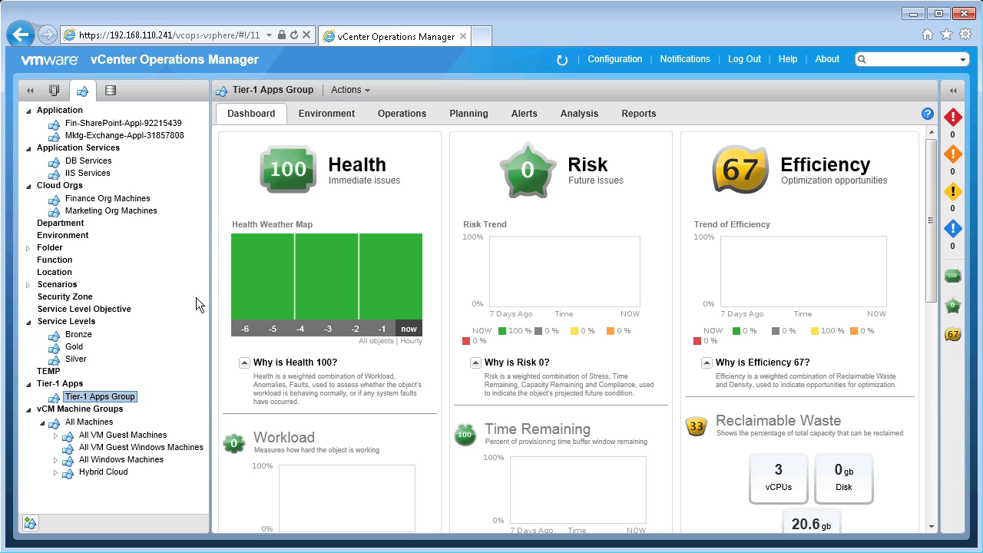